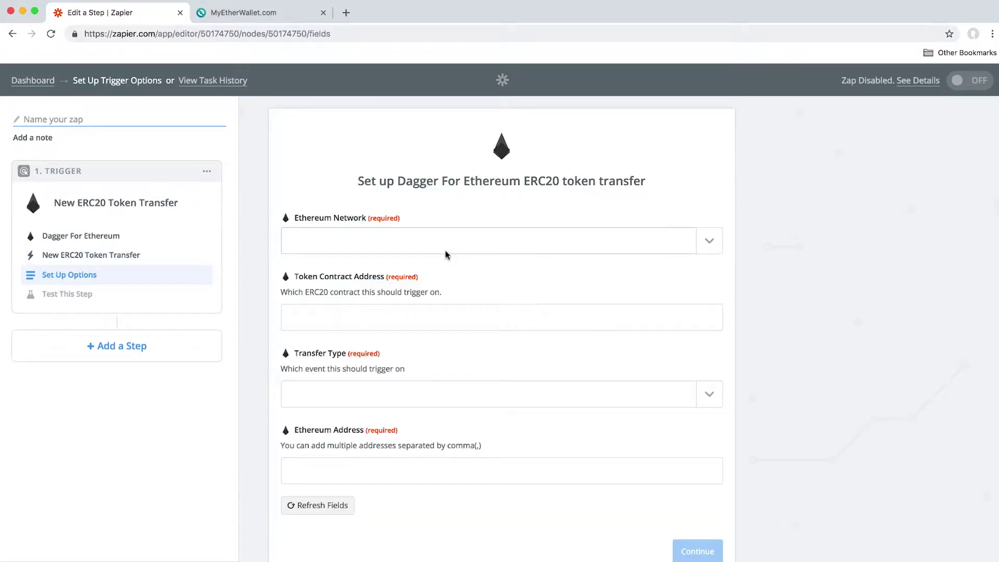
Set the ERC20 trigger to Kovan and On token send, with the pasted contract and wallet addresses
click(444, 243)
click(341, 320)
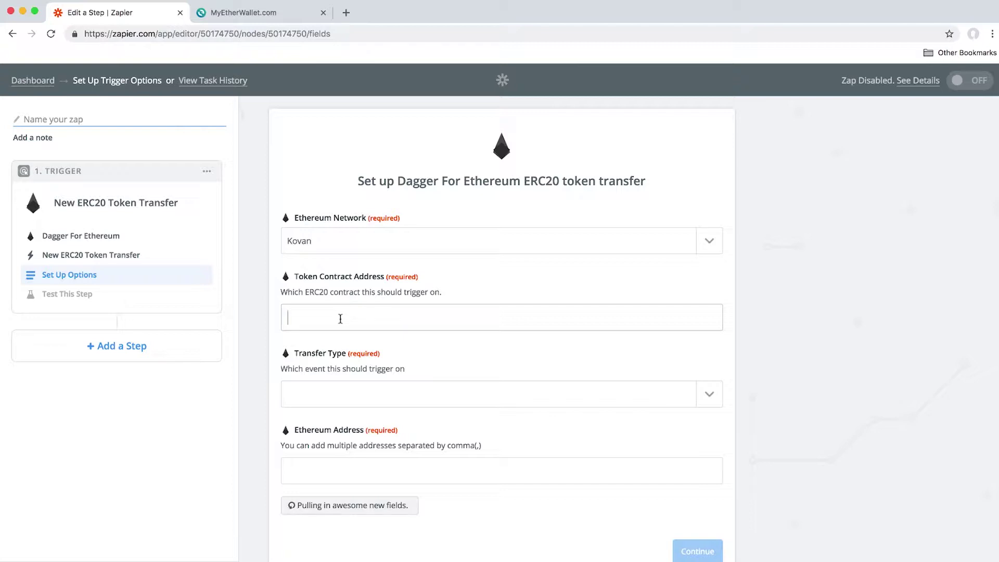
key(super+v)
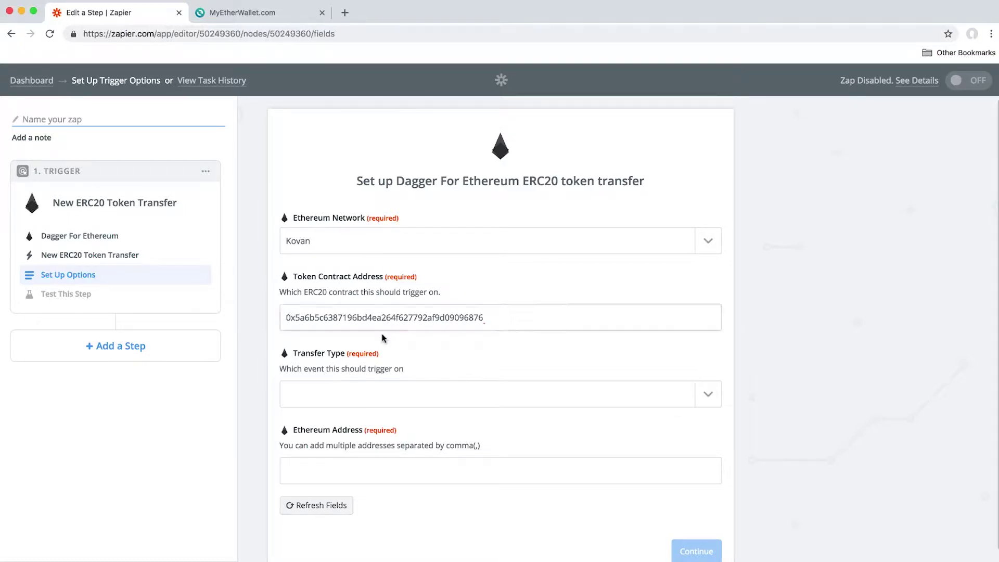
click(380, 391)
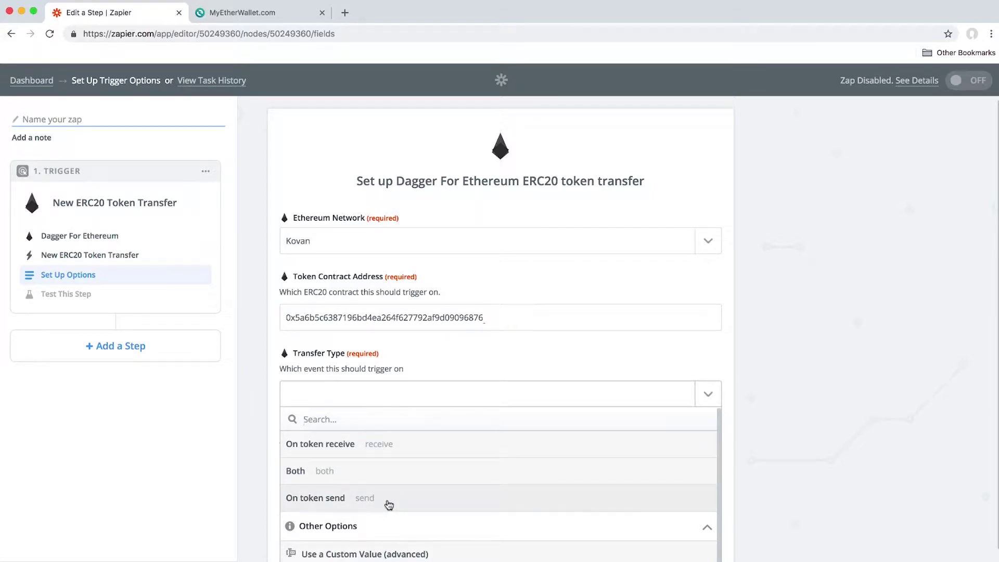
click(389, 505)
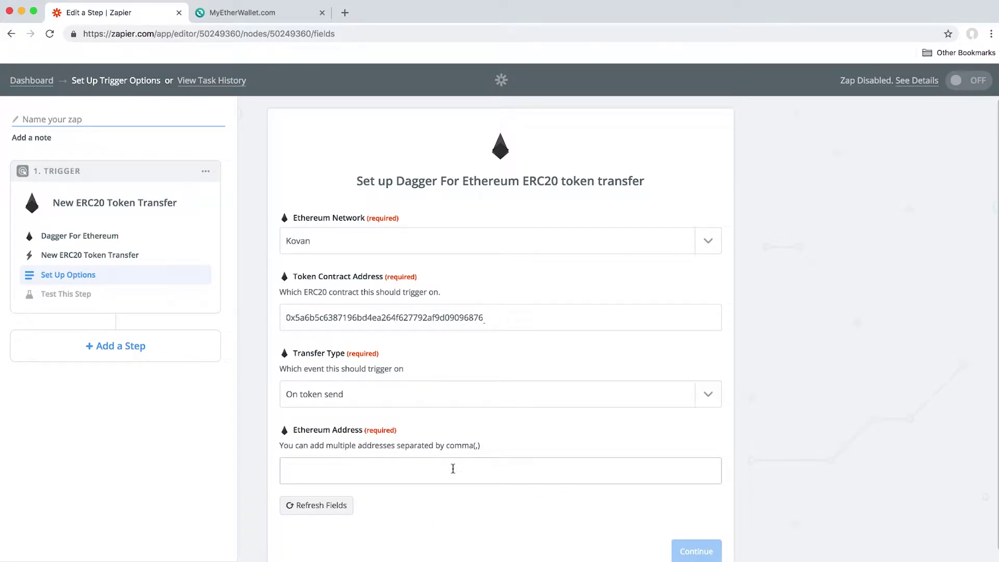
text(0xCf9A2613D12e573fEae2f3D9dCE0033bd8948Fd1)
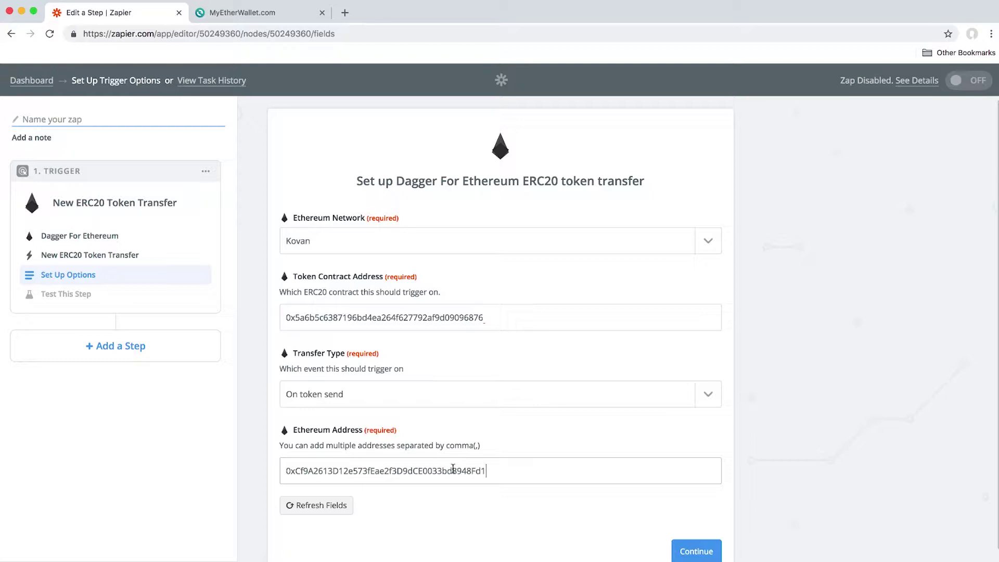
click(698, 552)
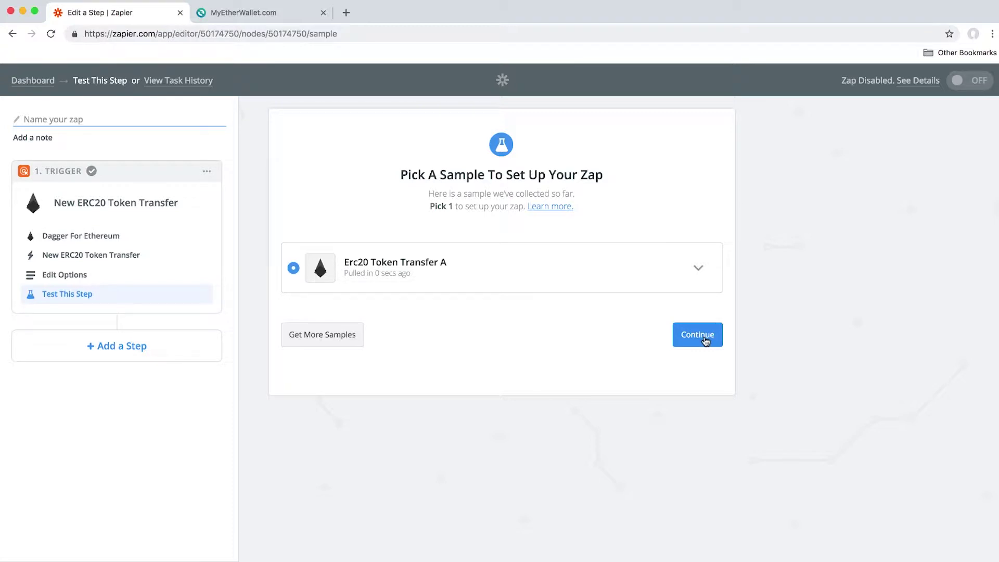
Accept the trigger sample and add a Filter step after it
click(705, 336)
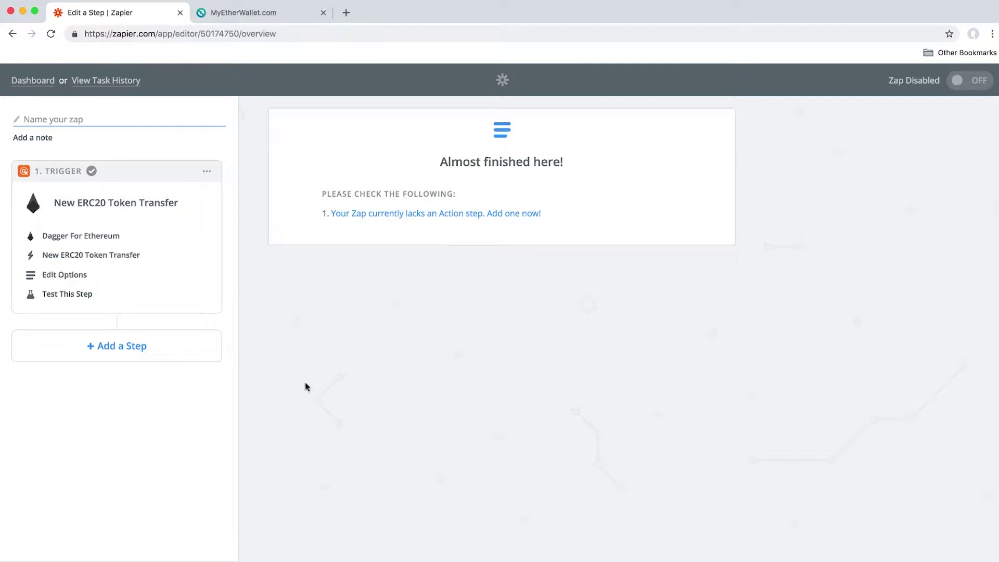
click(100, 356)
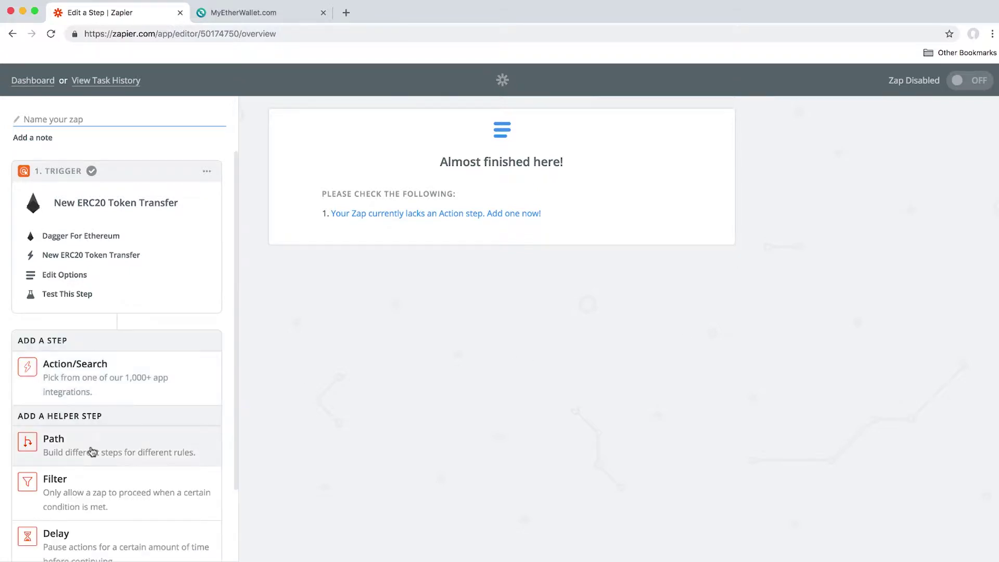
click(163, 507)
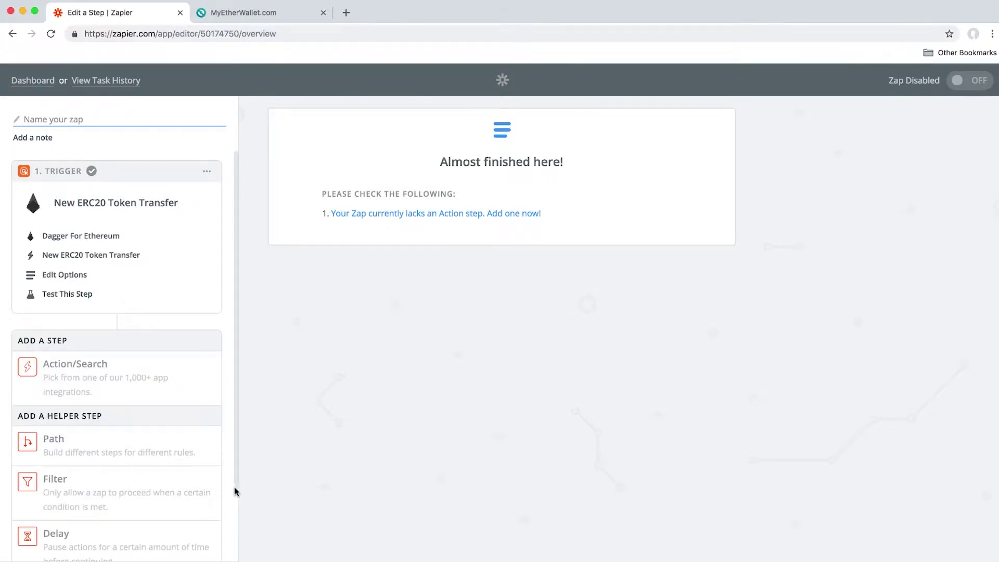
click(678, 323)
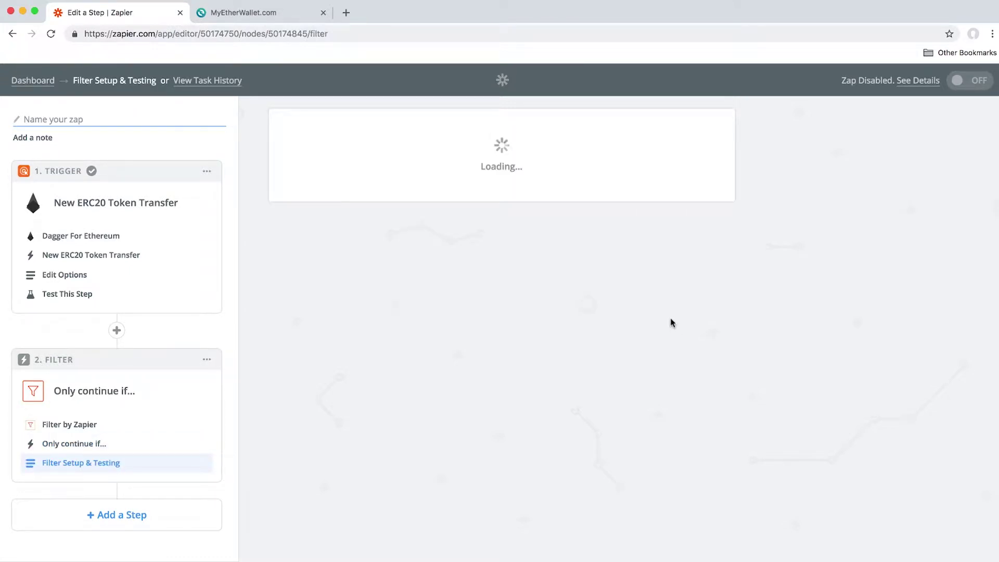
Set the filter to Human readable amount (Number) Greater than 0.1, test it, and continue
click(406, 241)
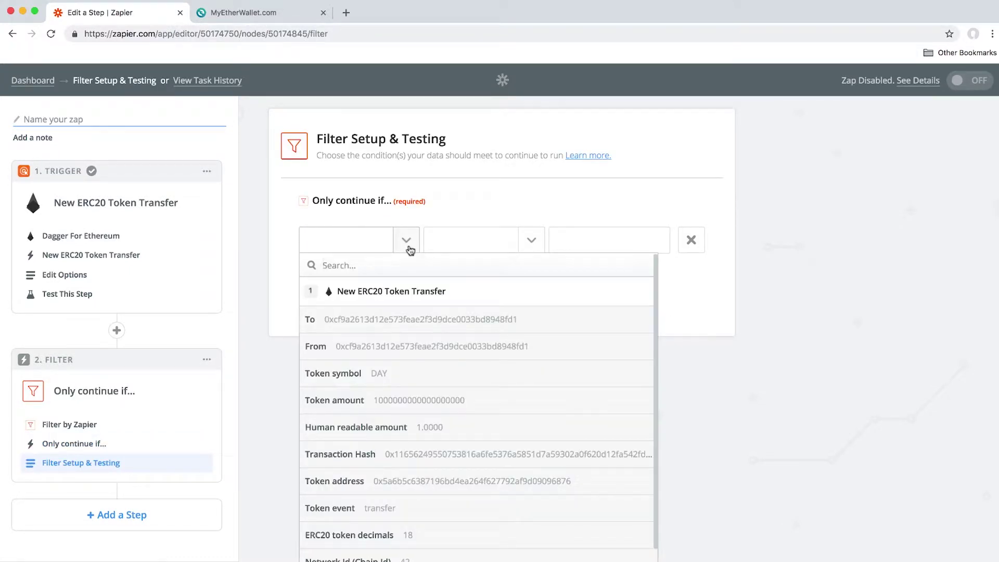
click(438, 429)
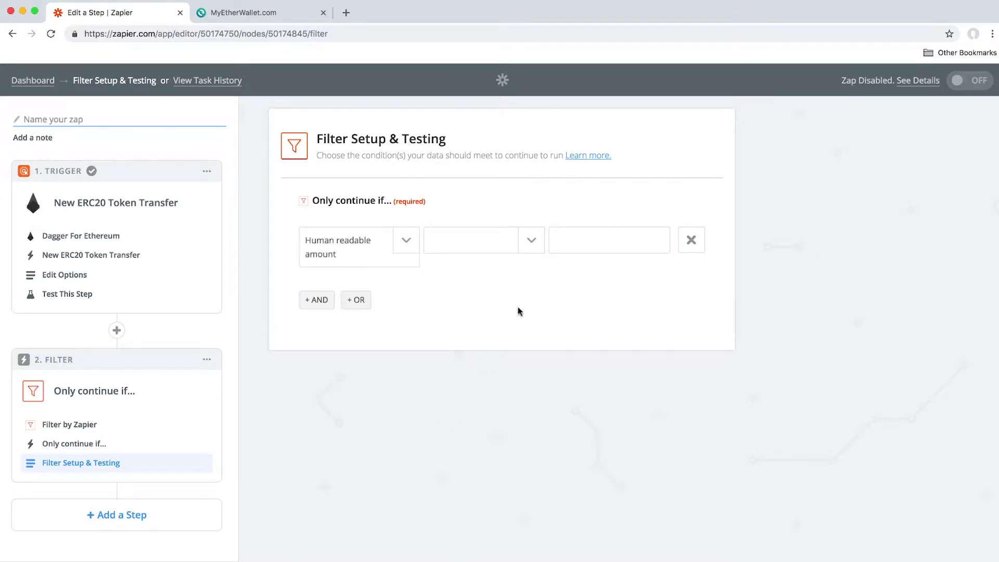
click(531, 241)
scroll(536, 457, down, 5)
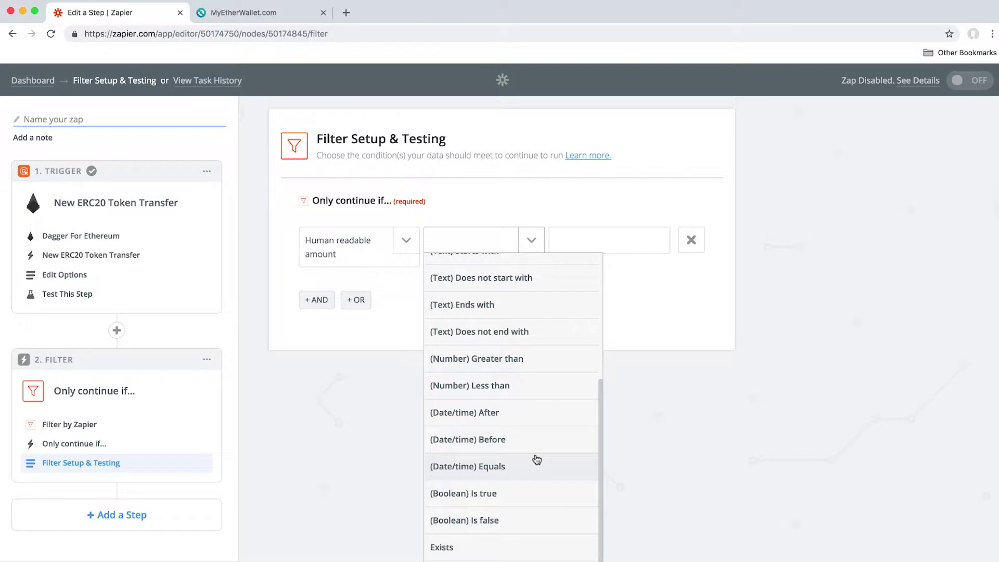
click(531, 359)
click(615, 244)
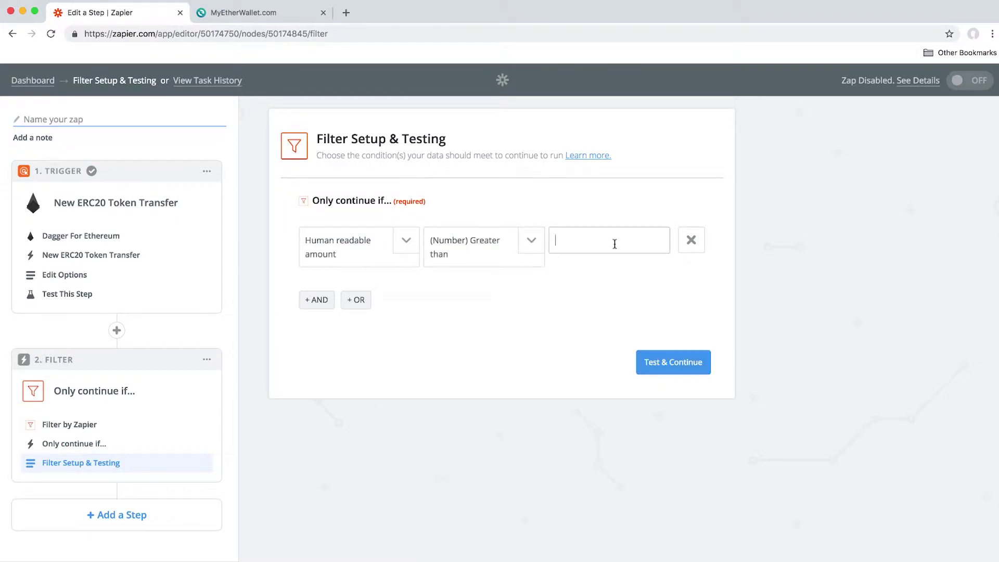
text(0.1)
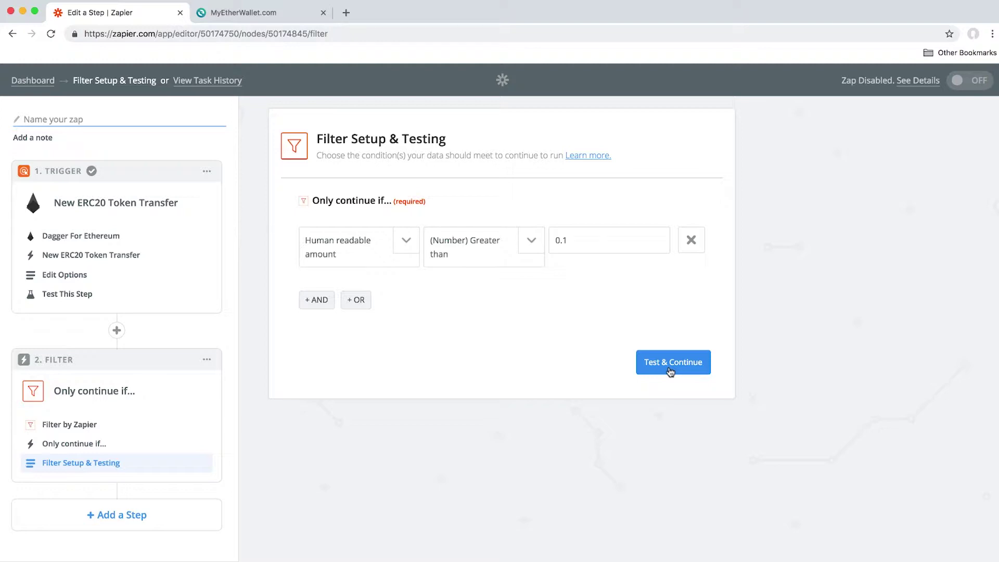
click(671, 370)
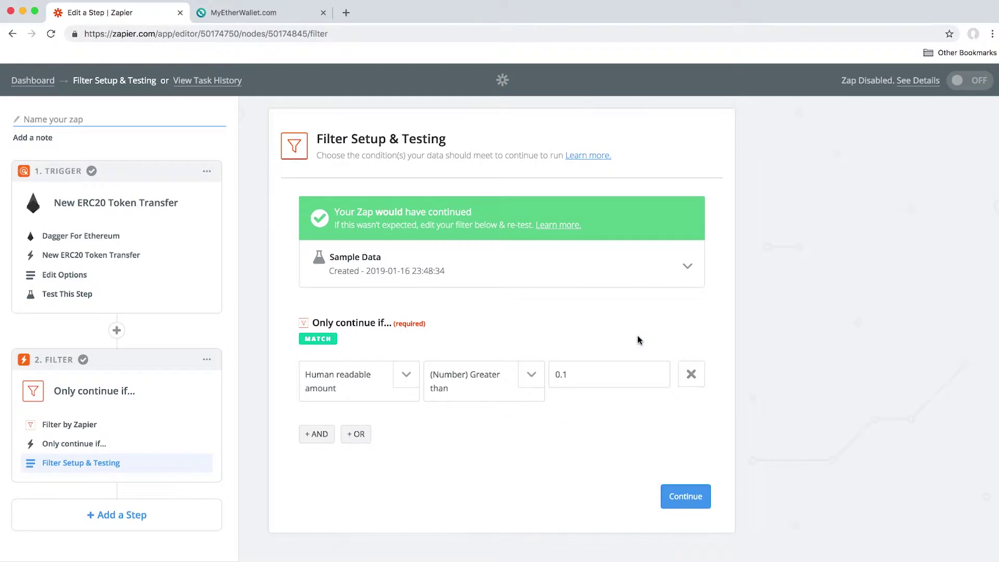
click(687, 499)
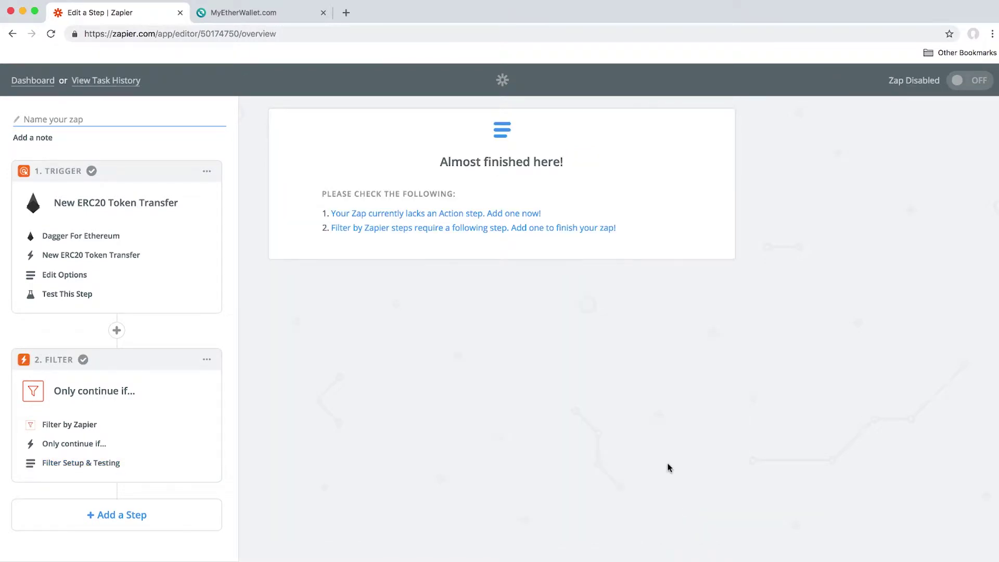
Add an Automate (1.0.0) Execute Ethereum Transaction action after the filter
click(135, 518)
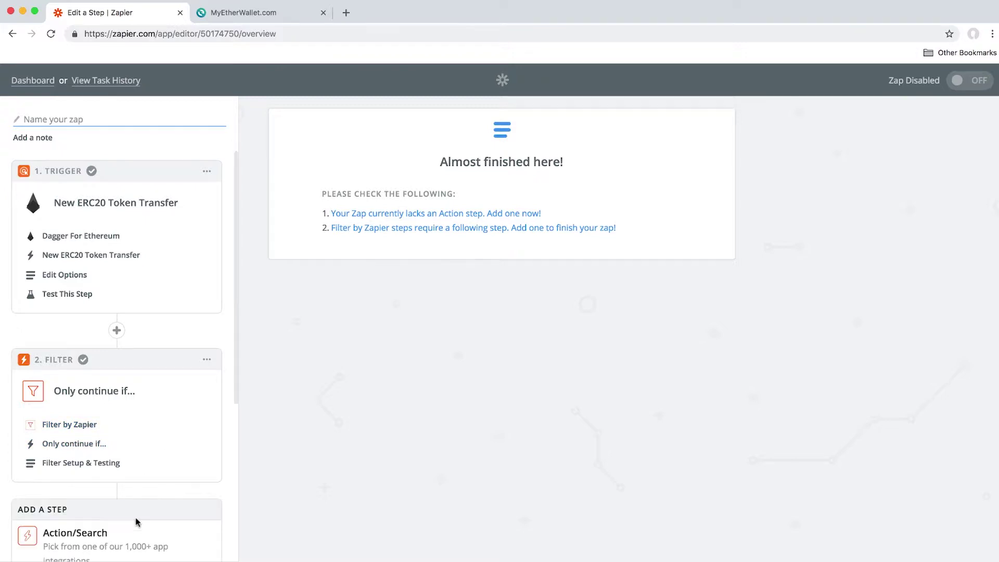
scroll(143, 513, down, 4)
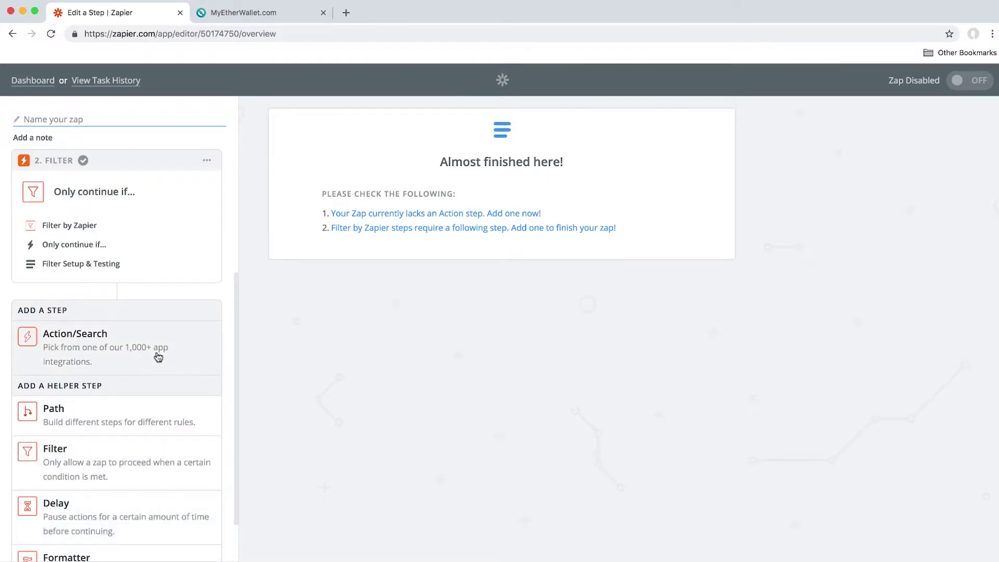
click(158, 356)
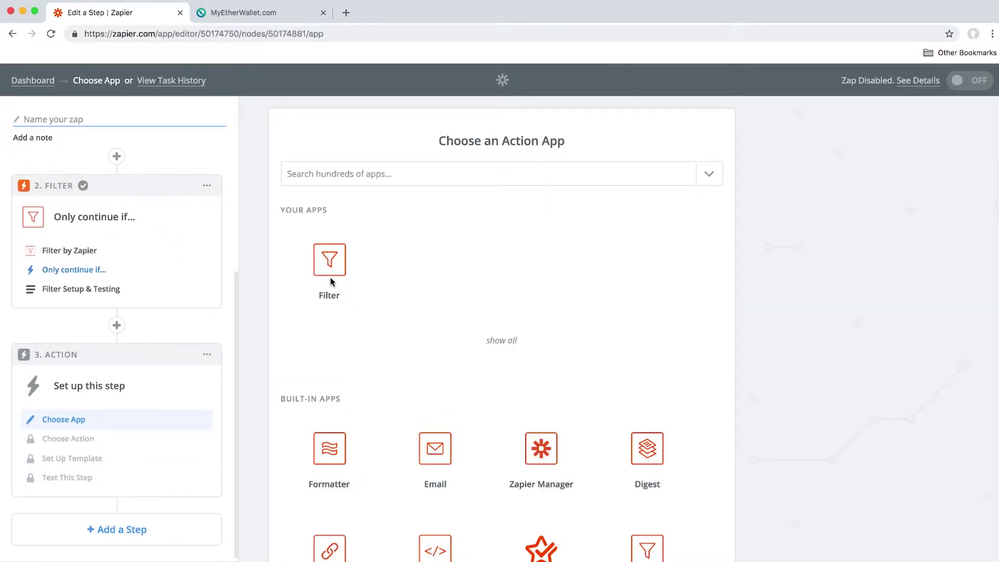
click(463, 164)
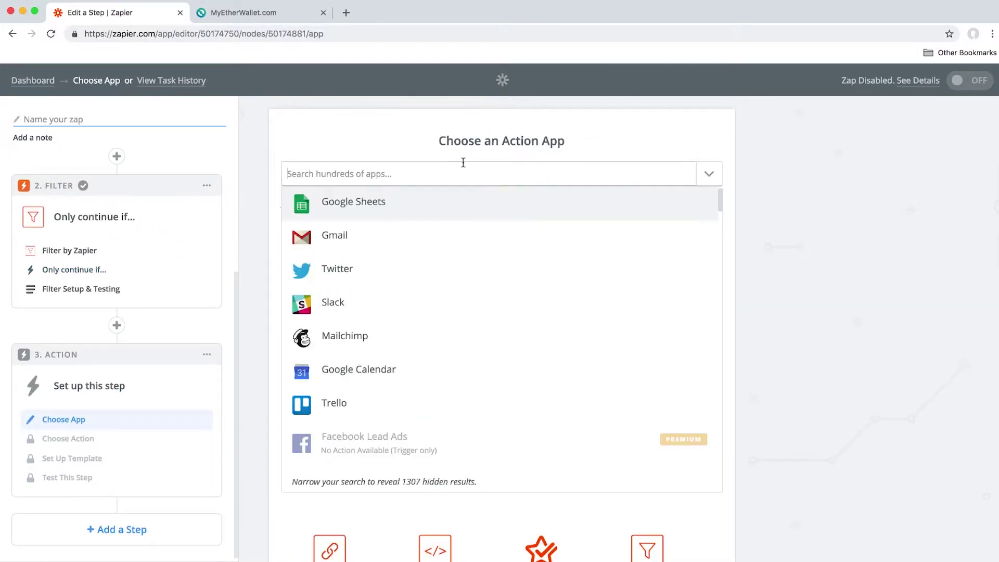
text(automate)
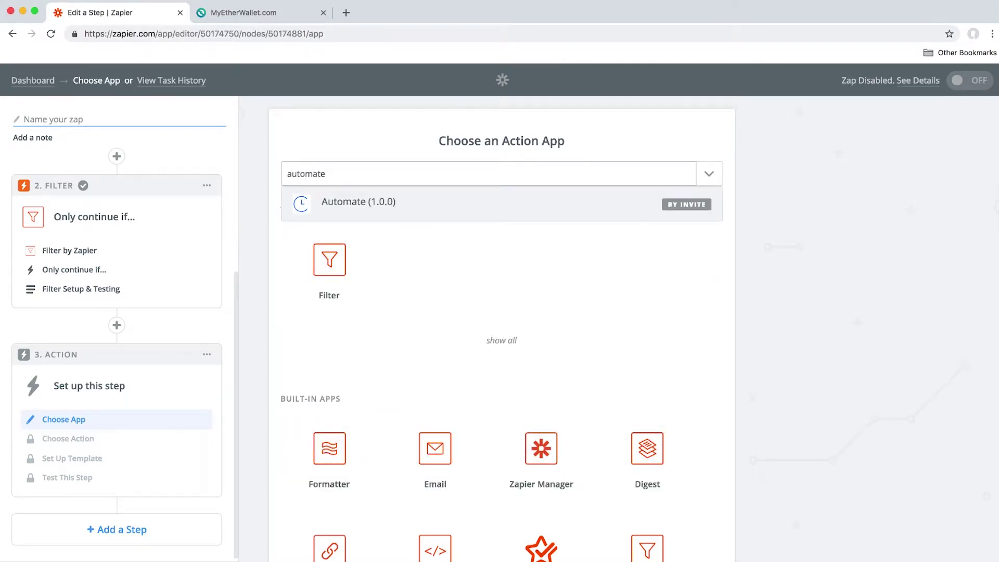
click(465, 208)
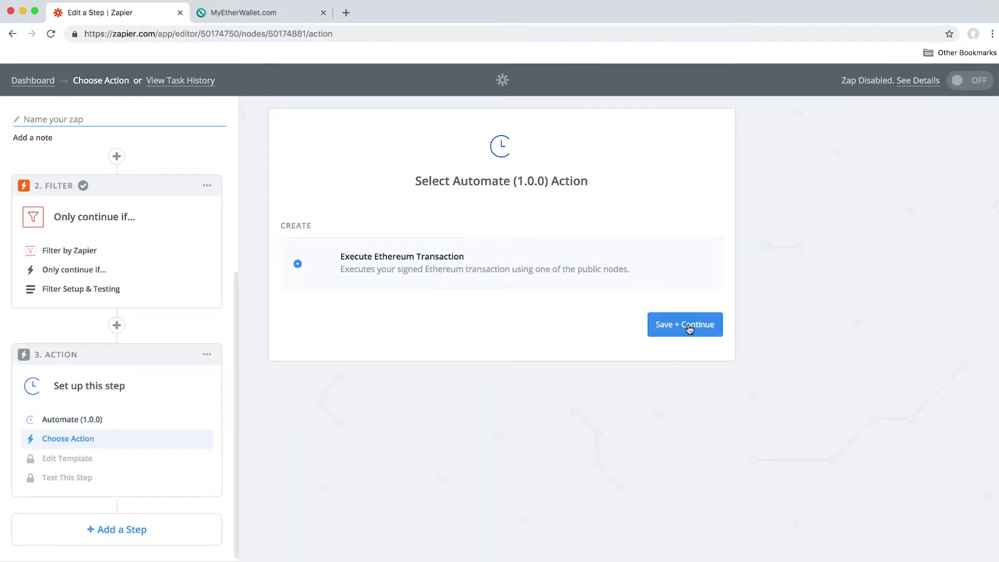
click(690, 329)
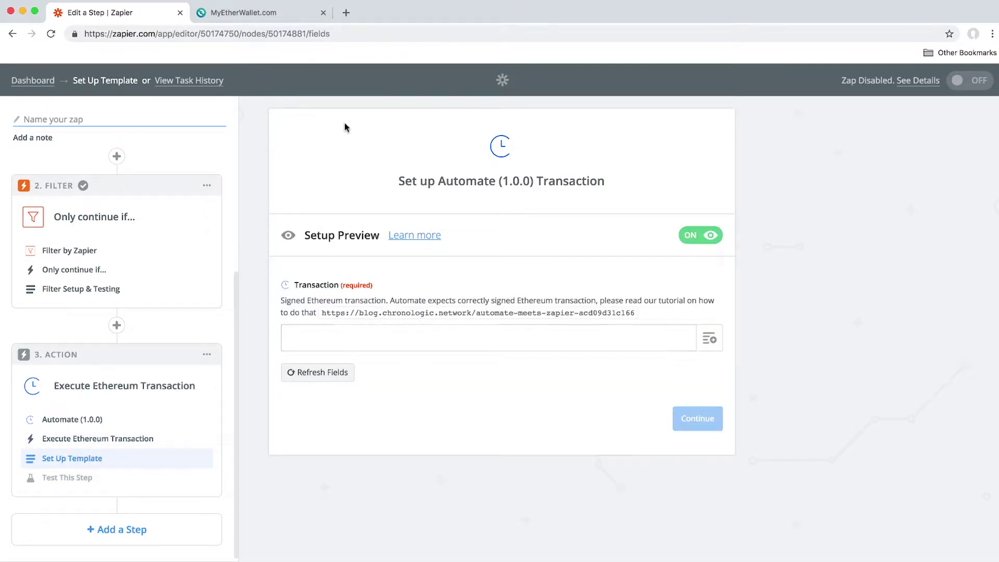
On MyEtherWallet's Send Offline page, unlock the wallet with its keystore file and password
click(282, 14)
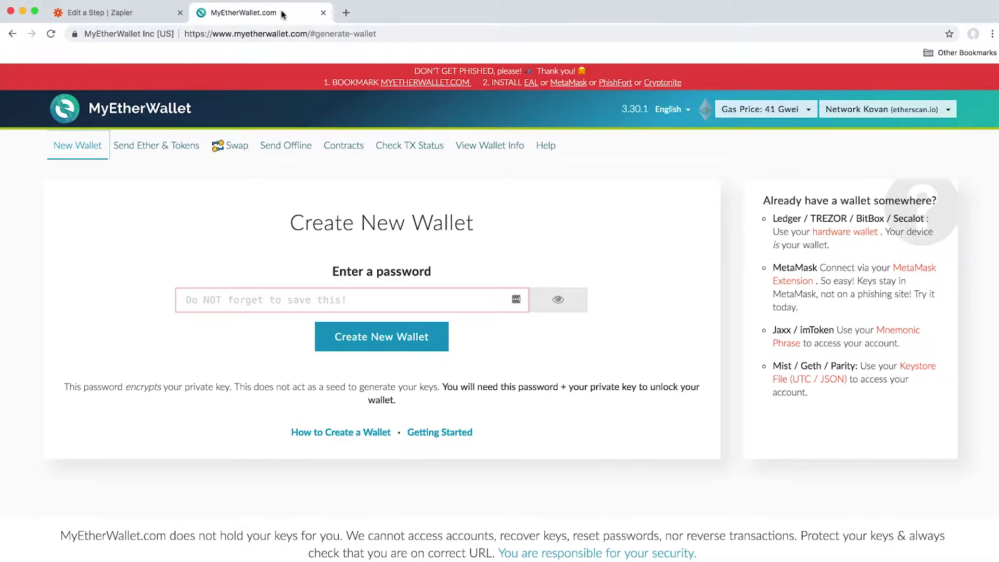
click(304, 151)
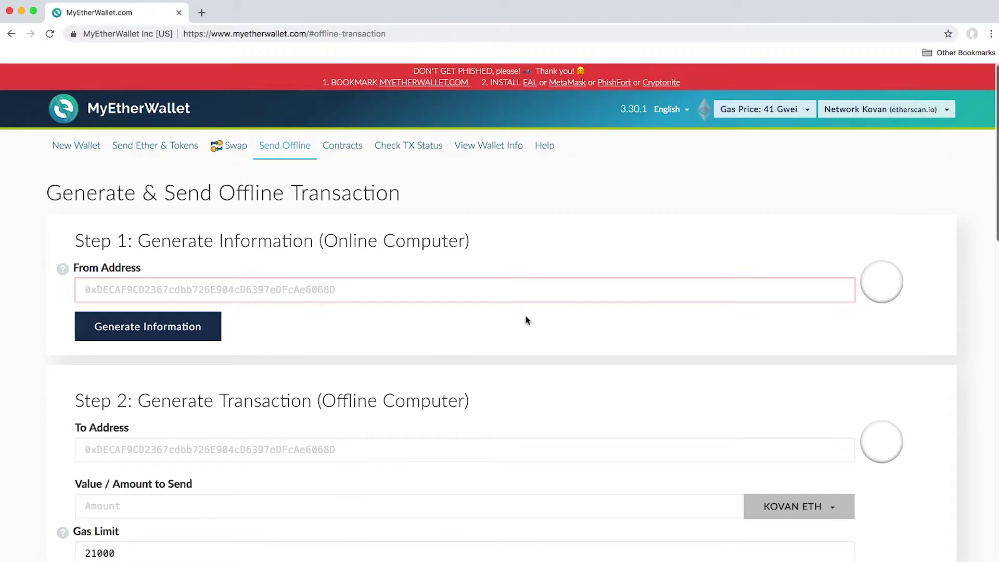
scroll(749, 278, down, 2)
scroll(749, 277, down, 10)
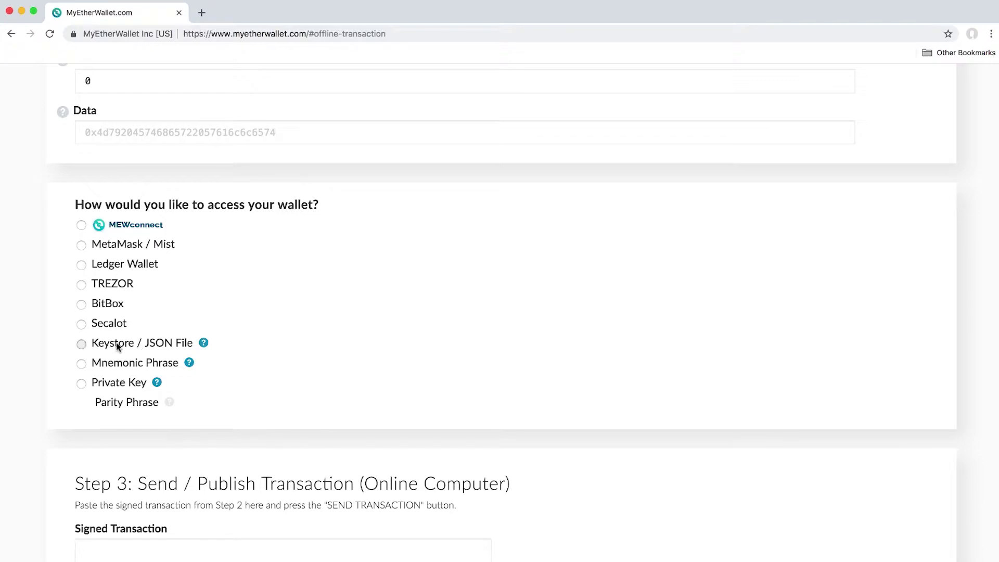
click(118, 345)
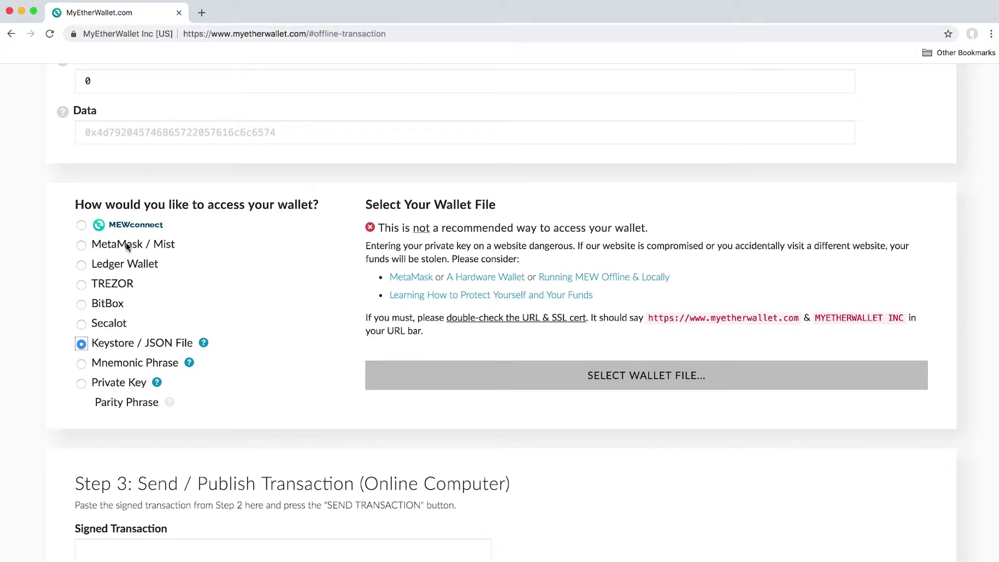
click(557, 384)
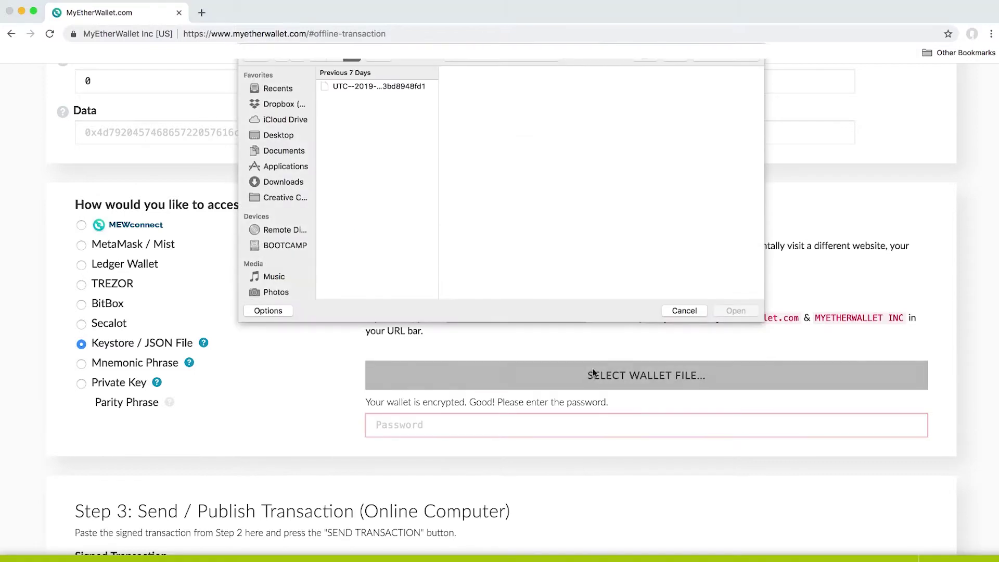
double_click(379, 87)
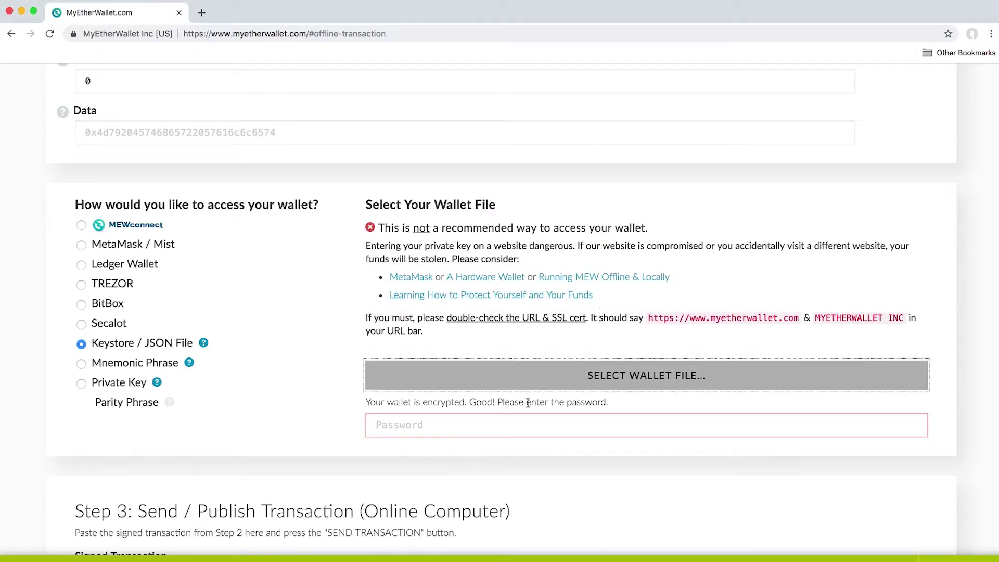
click(522, 422)
text(••)
key(BackSpace)
key(BackSpace)
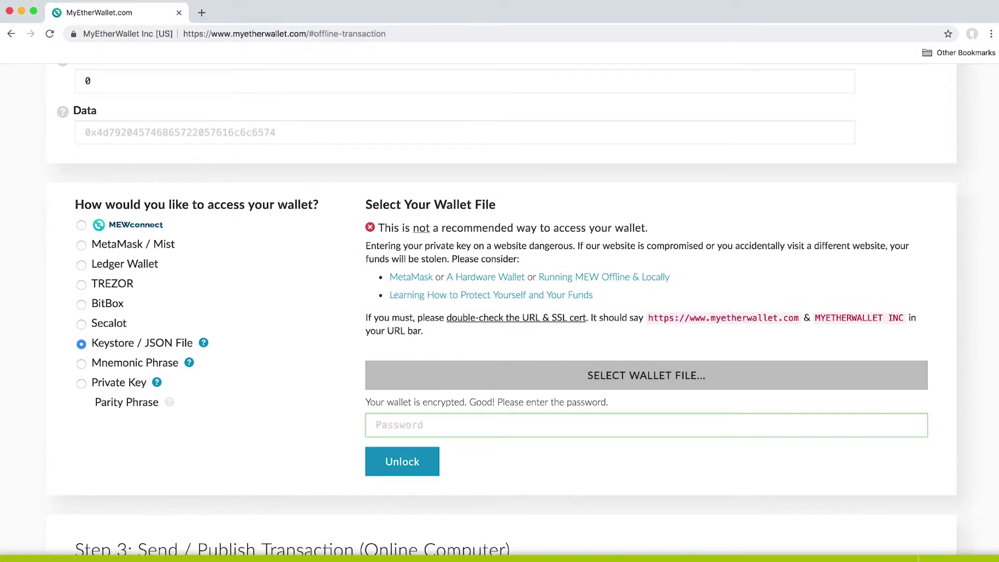
text(••••••••••)
click(412, 471)
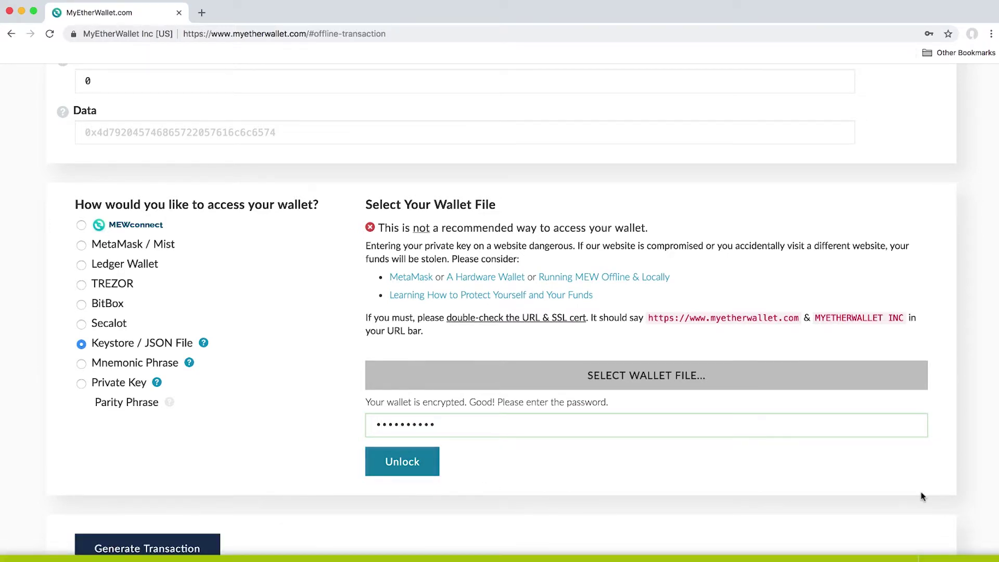
Fill in the pasted sender and recipient addresses and an amount of 50 DAY_KOVAN
scroll(554, 414, up, 15)
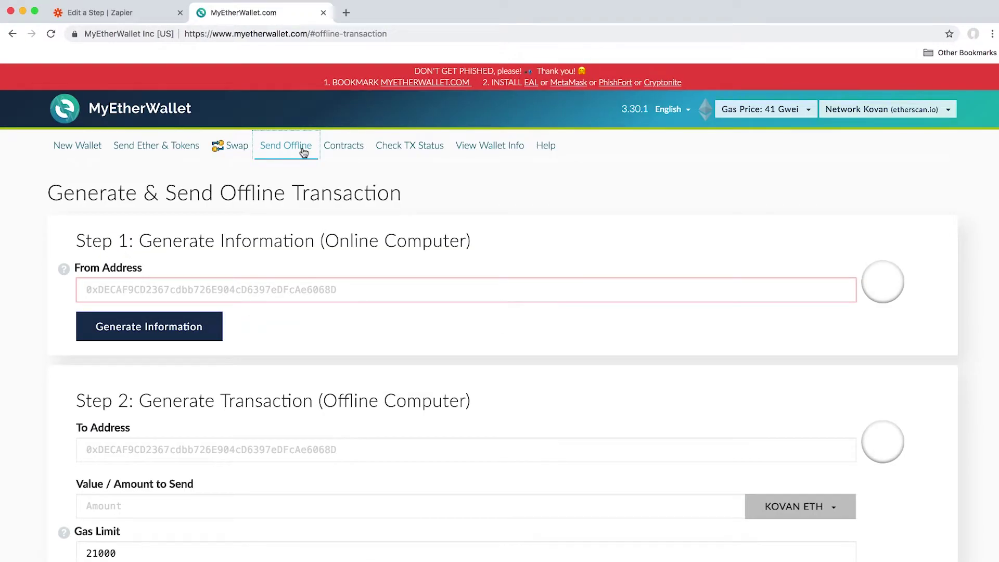
click(173, 292)
text(0xCf9A2613D12e573fEae2f3D9dCE0033bd8948Fd1)
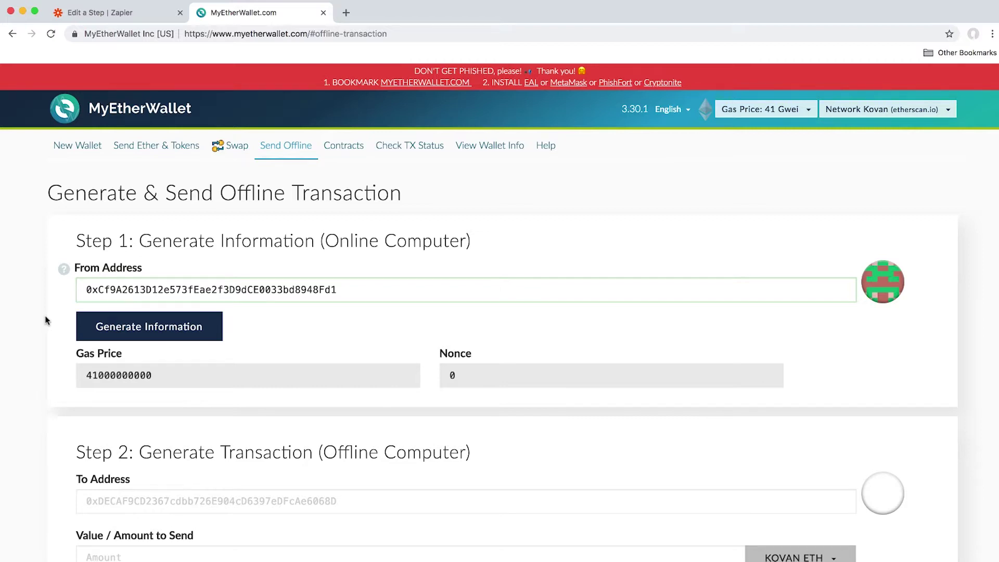
scroll(46, 320, down, 6)
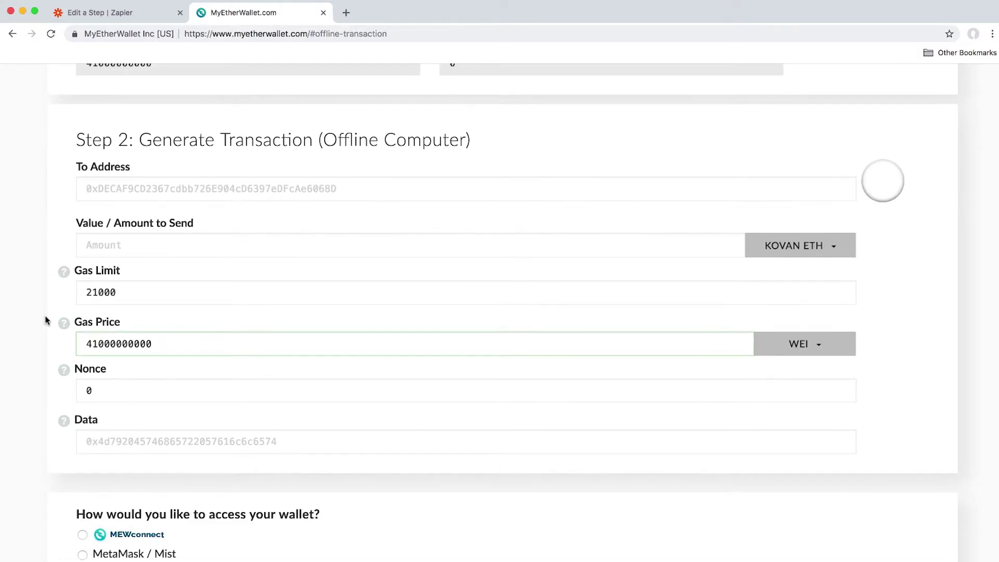
click(180, 187)
text(0x5e5Fb76Ce282643E72F8410802c4Cad56E4160c1)
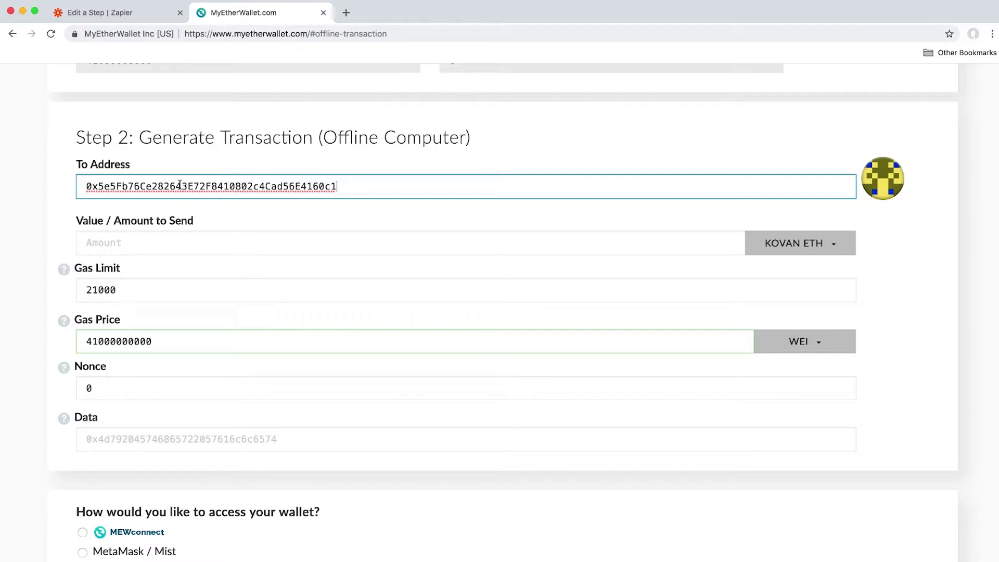
click(353, 240)
text(50)
click(822, 249)
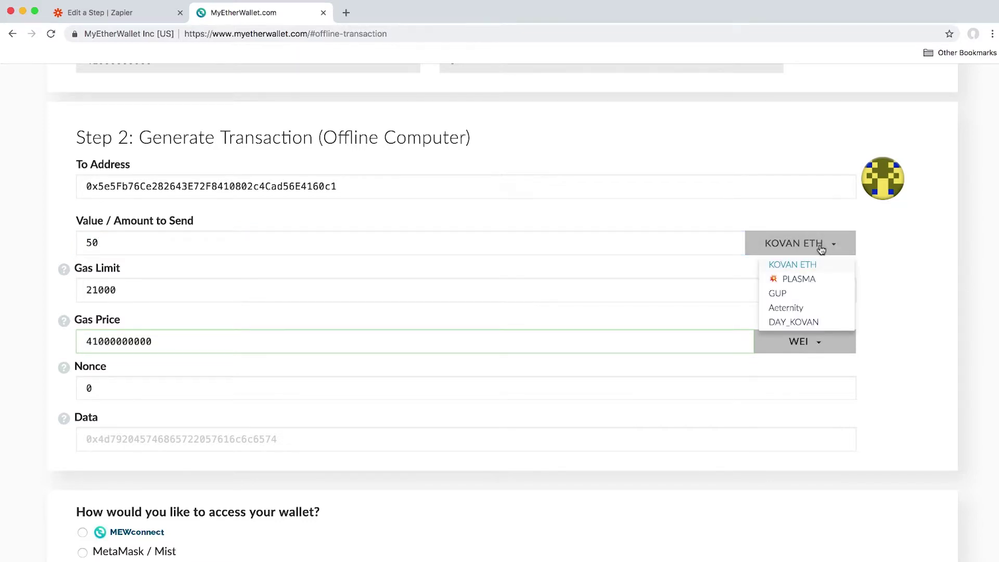
click(807, 324)
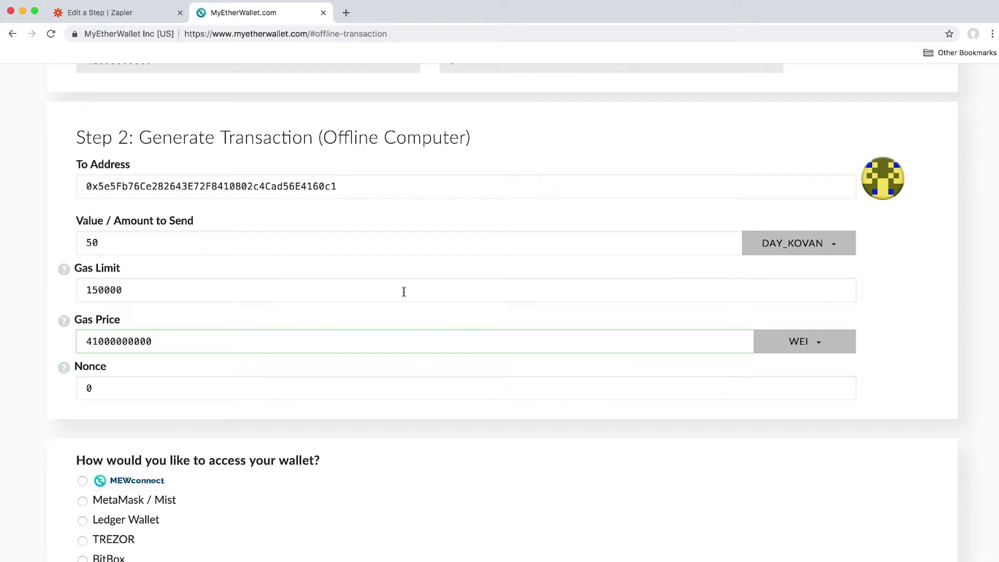
Generate the transaction and copy the full Signed Transaction text
scroll(551, 451, down, 9)
scroll(519, 441, down, 5)
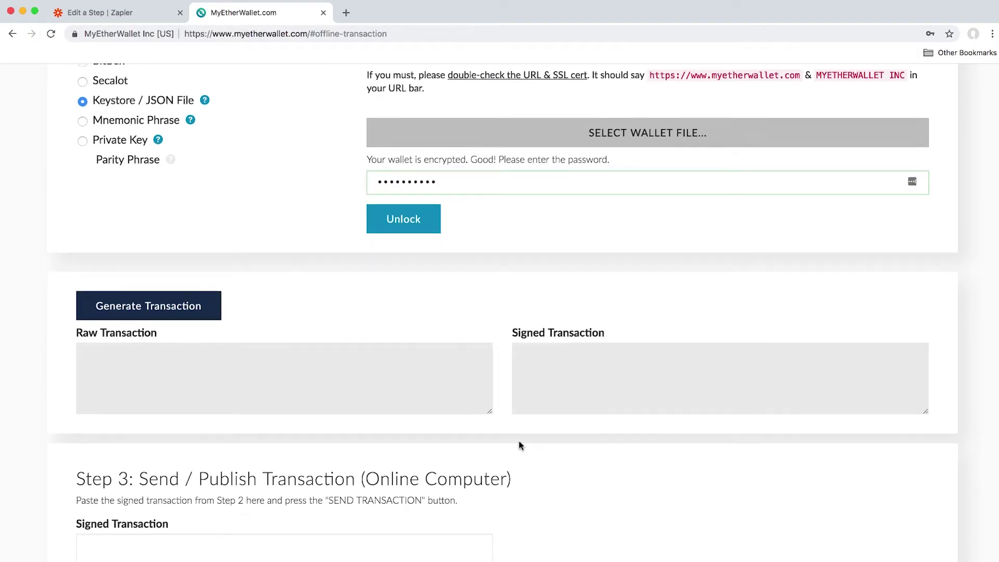
click(168, 164)
click(588, 234)
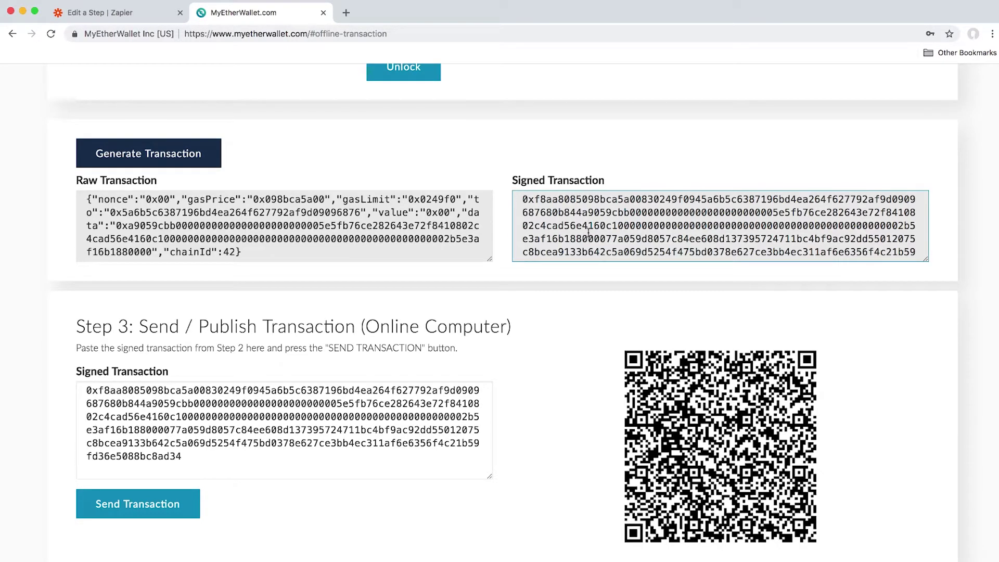
key(super+a)
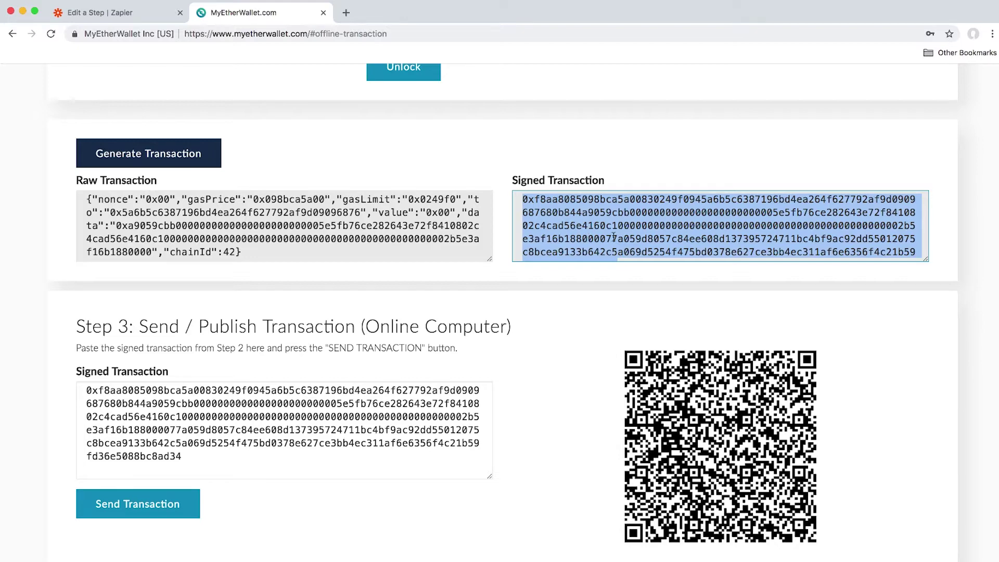
right_click(613, 237)
click(629, 262)
Paste the signed transaction into the Automate action's Transaction field in Zapier
click(137, 14)
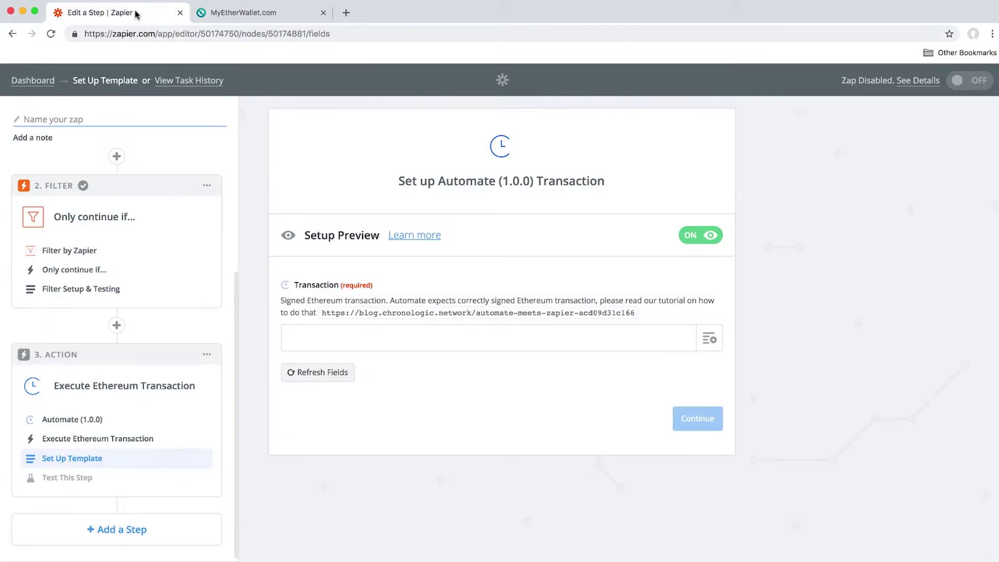
right_click(424, 345)
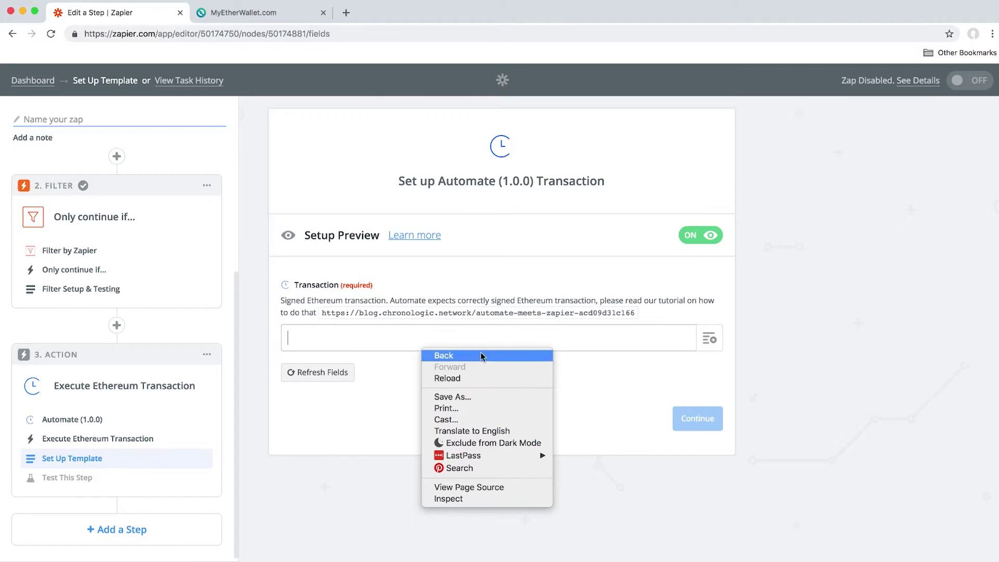
click(493, 342)
right_click(493, 341)
click(538, 417)
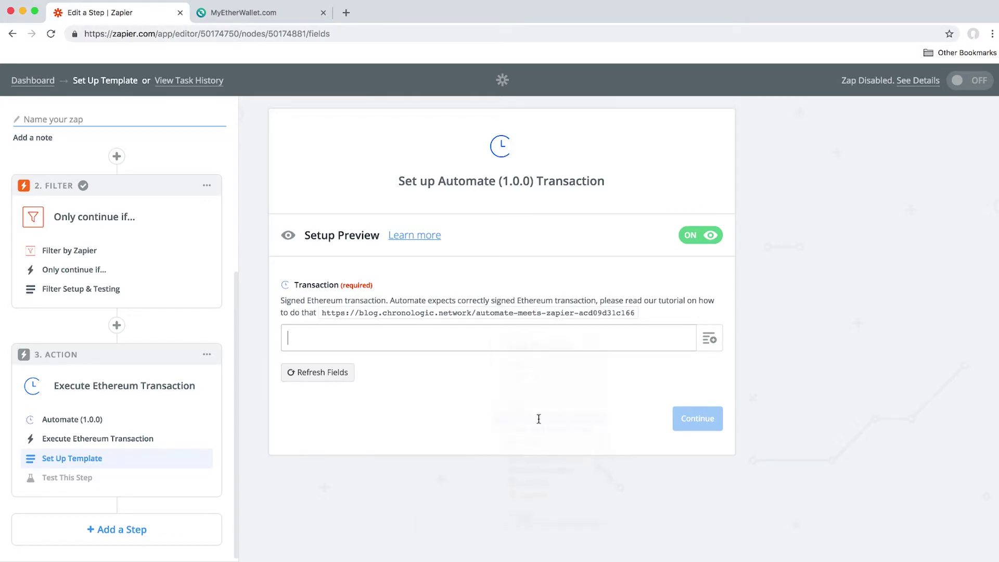
Send a test transaction to Automate, check the token fields in the result, and finish the step
click(684, 472)
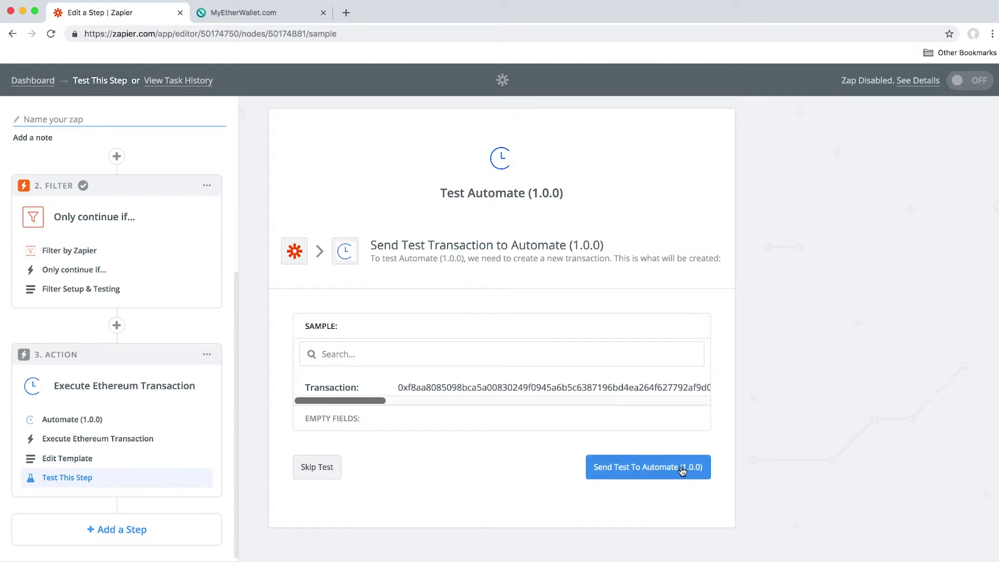
drag(375, 401, 334, 405)
click(662, 465)
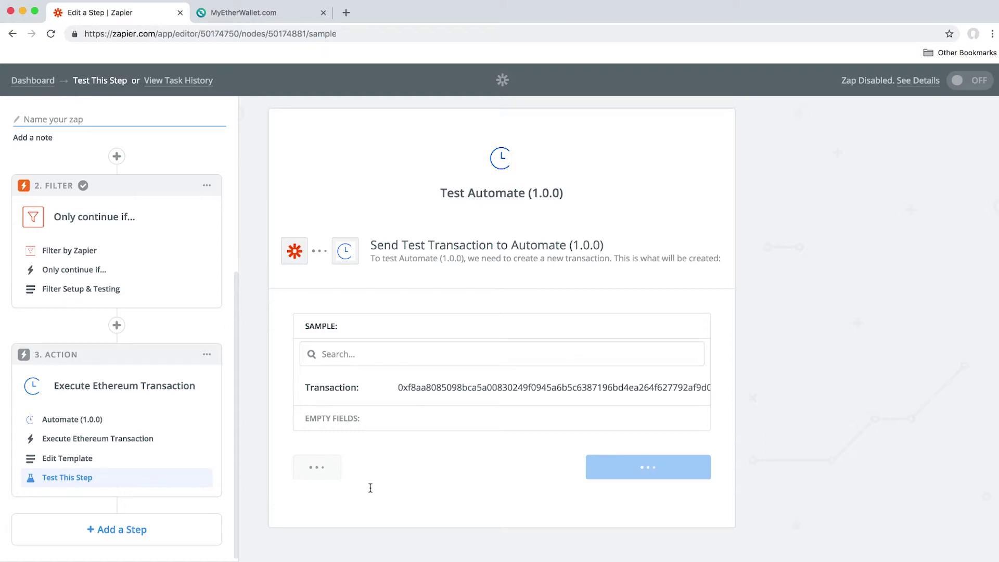
scroll(370, 491, down, 2)
scroll(846, 478, down, 3)
click(511, 266)
text(token)
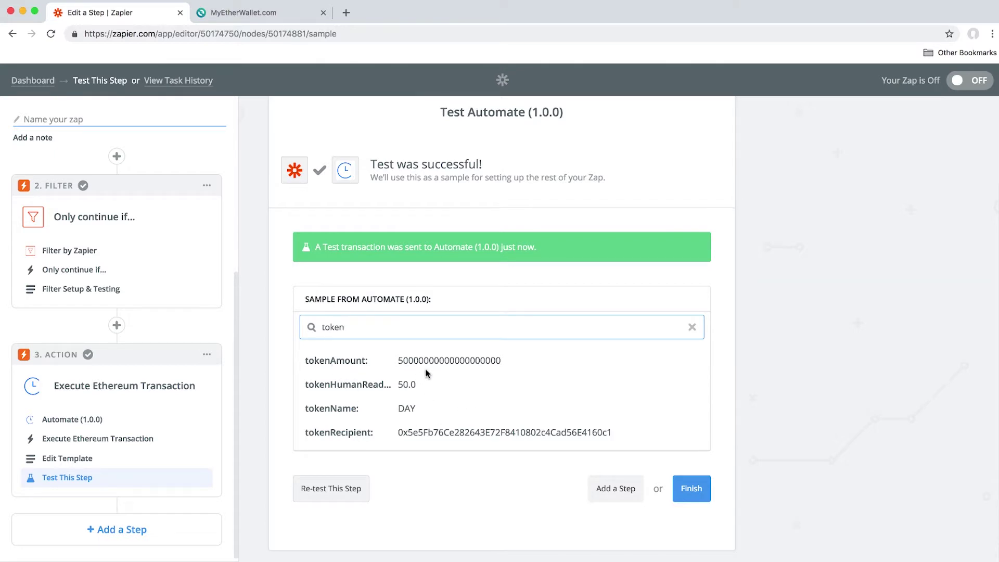
click(691, 489)
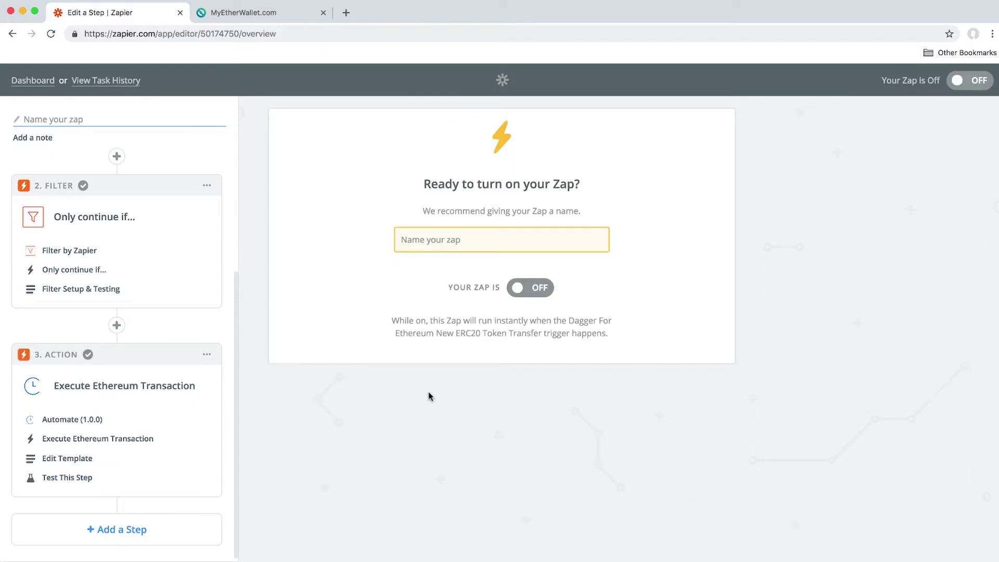
Add an Email by Zapier Send Outbound Email step after the transaction action
click(173, 533)
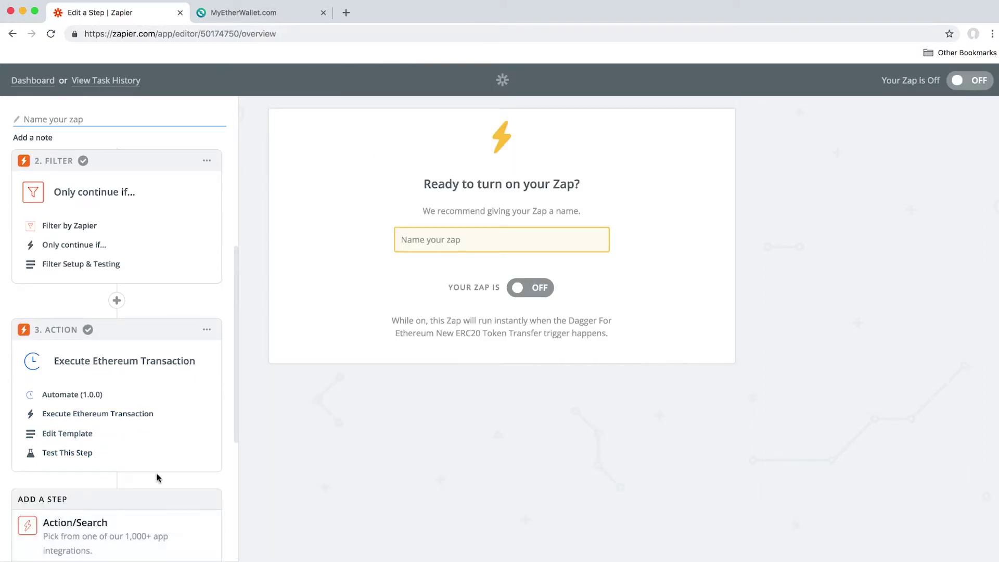
scroll(159, 476, down, 4)
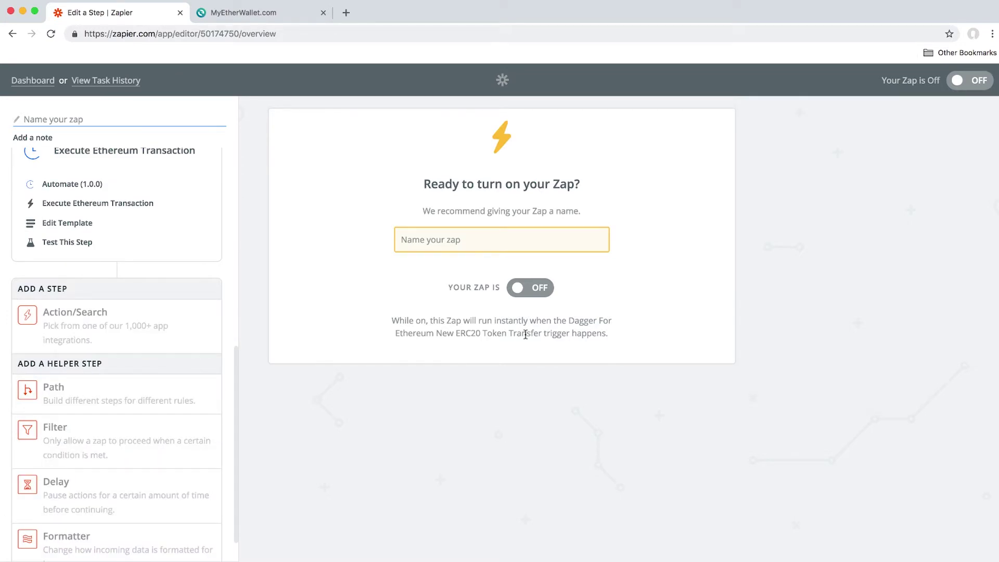
scroll(529, 342, down, 3)
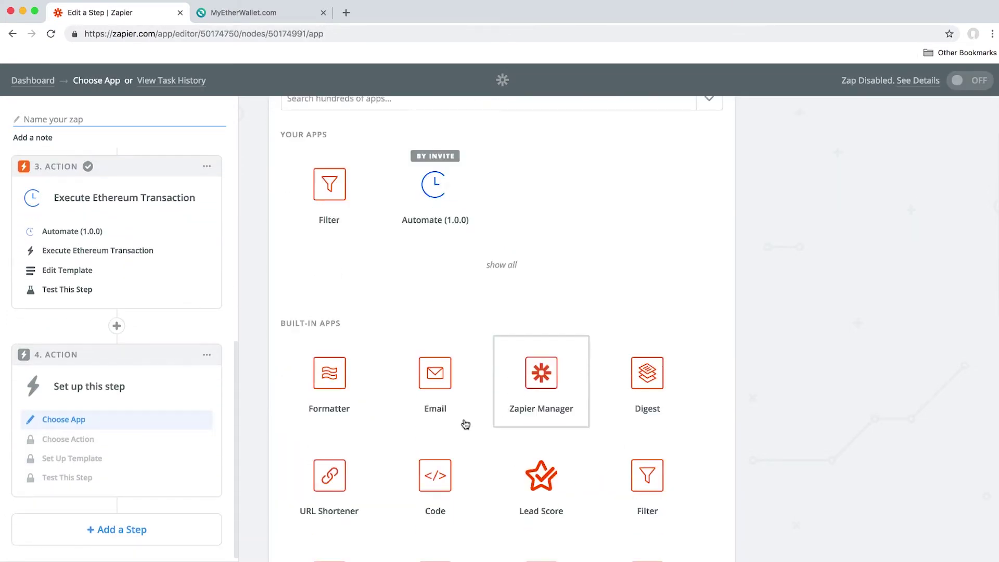
click(453, 389)
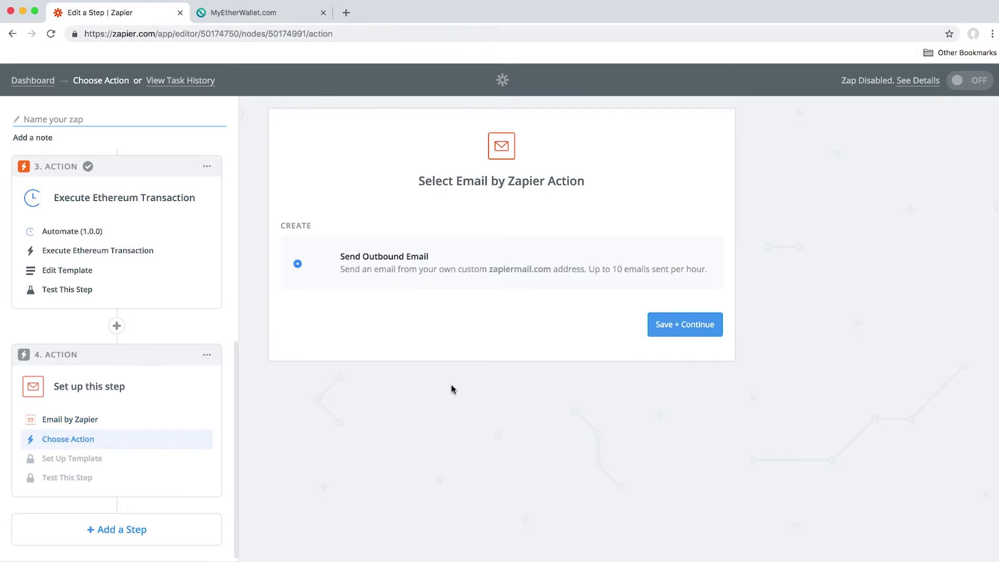
click(685, 325)
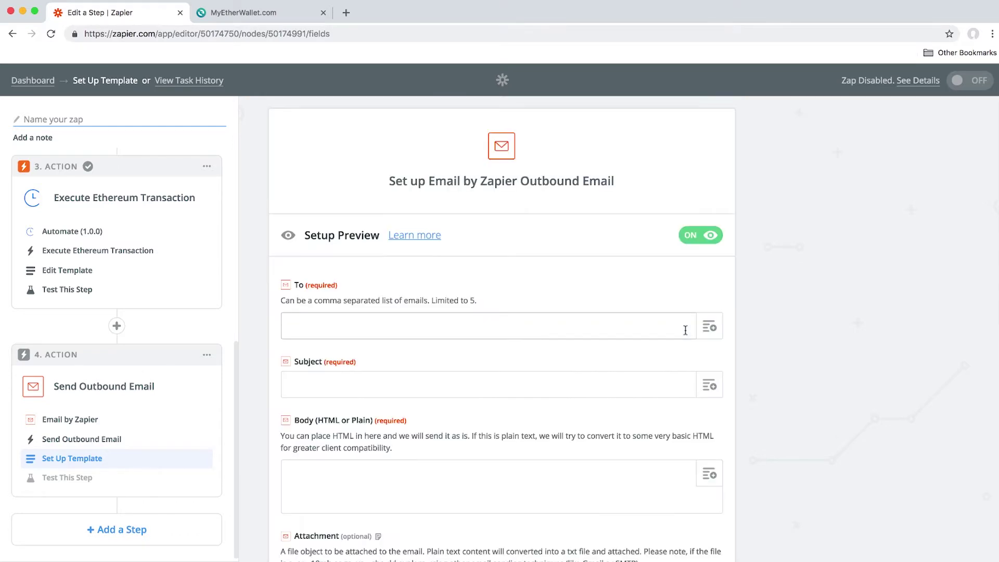
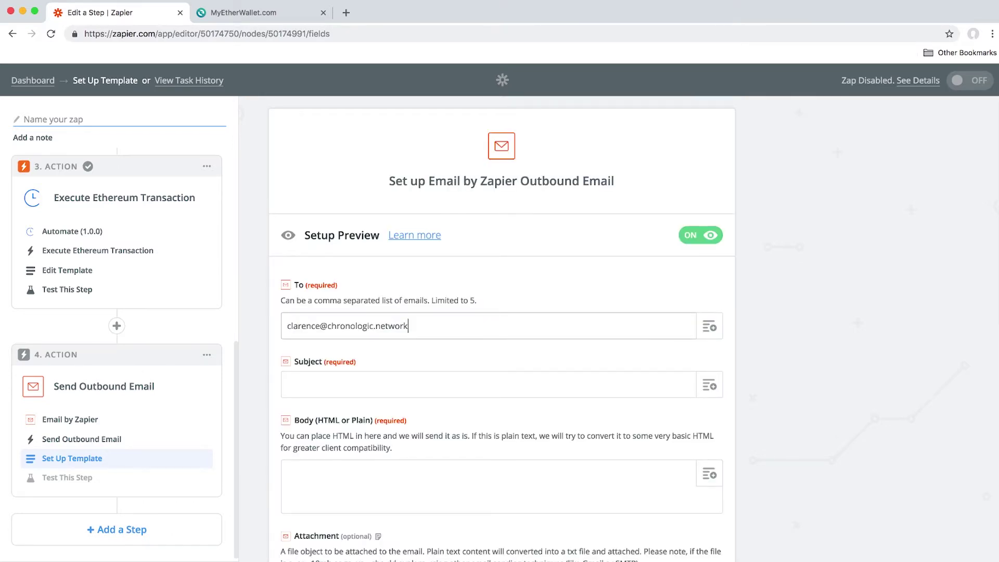
Enter the recipient's e-mail address in To and 'ERC20 Token Automate' as the subject
key(Tab)
key(Tab)
text(ERC20 Token Automate)
key(Tab)
scroll(696, 390, down, 2)
click(668, 397)
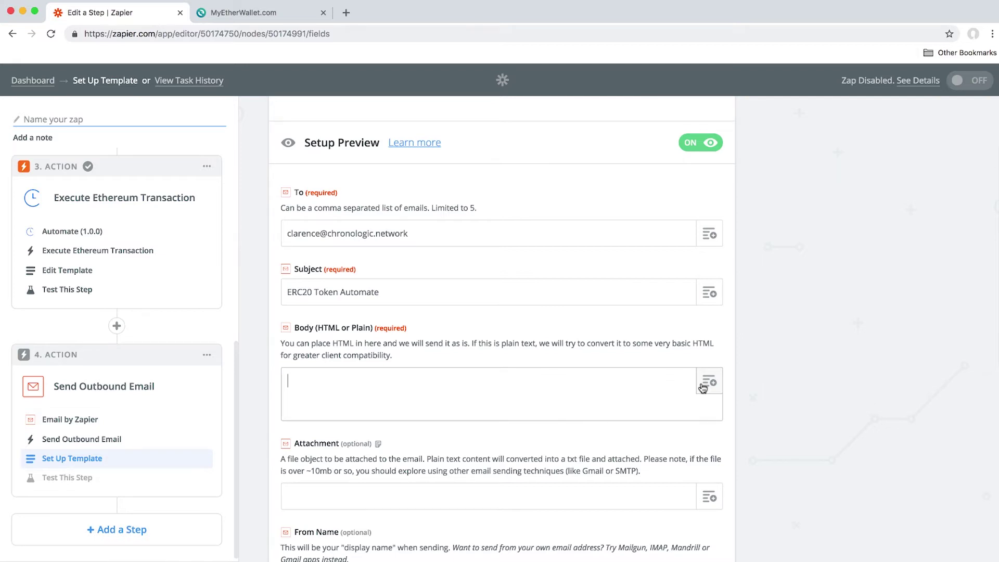
Paste the three label lines into Body and insert Step 3's Token Human Readable Amount
text(Token Amount:  Token Name:  Recepient Address:)
click(703, 388)
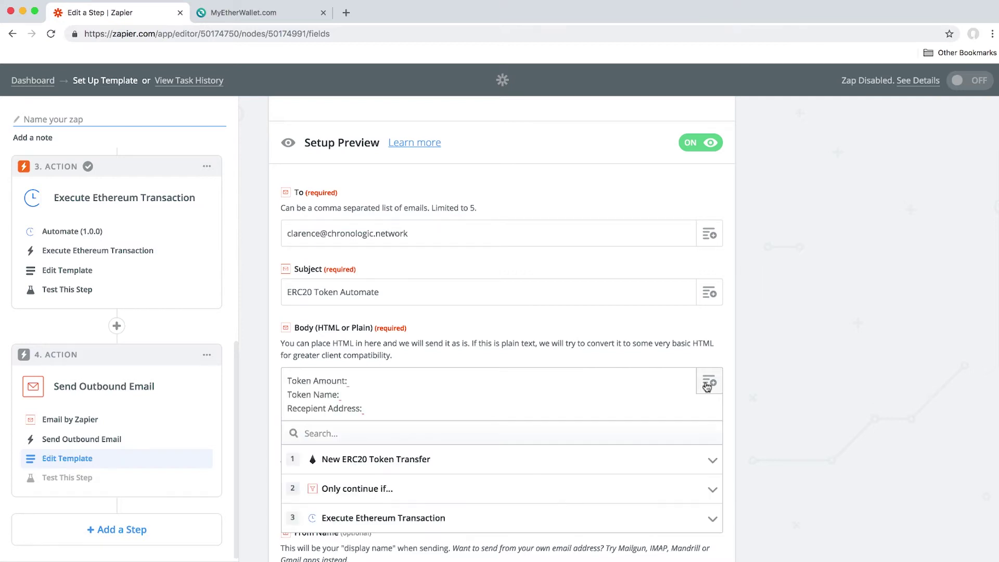
text(amount)
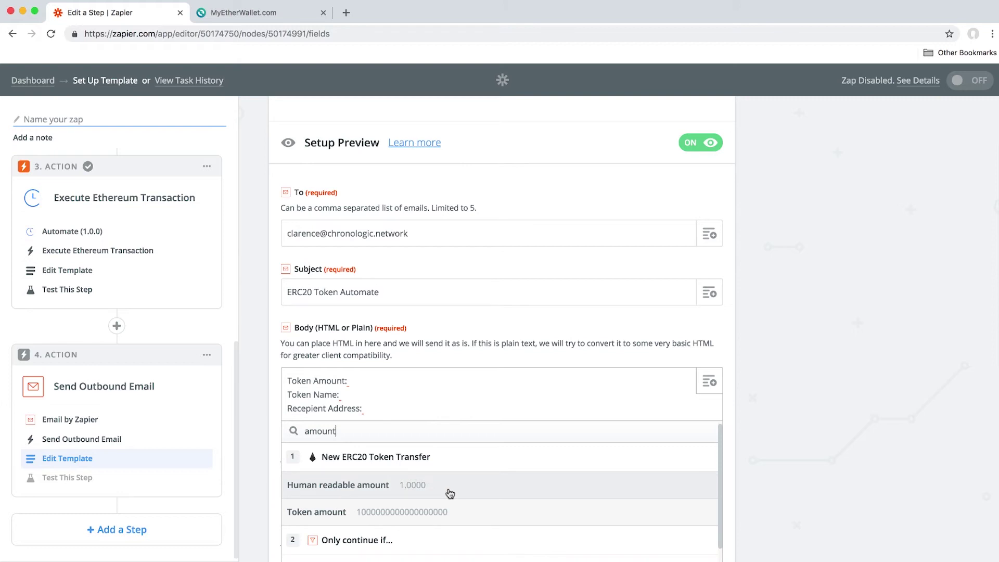
scroll(926, 475, down, 2)
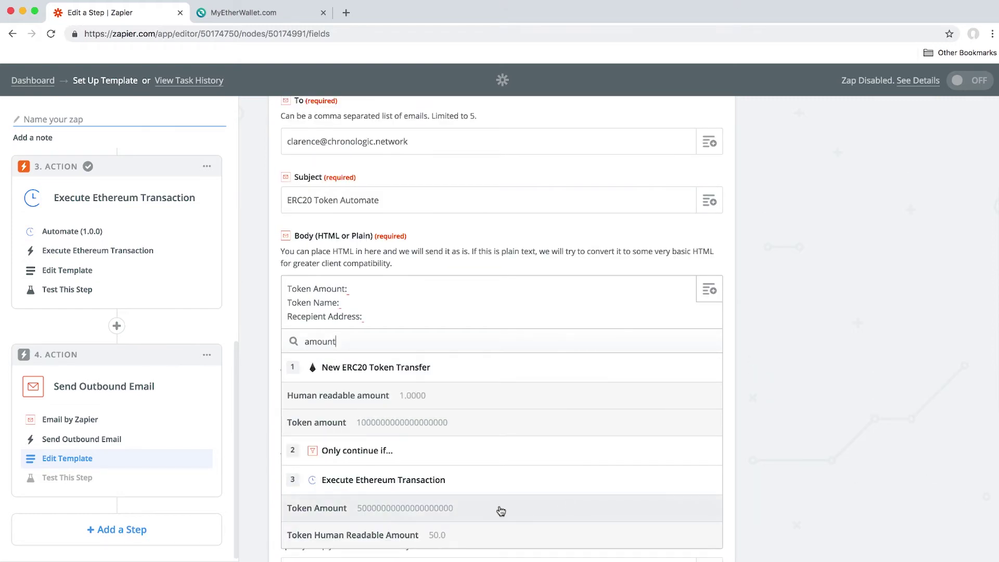
click(386, 535)
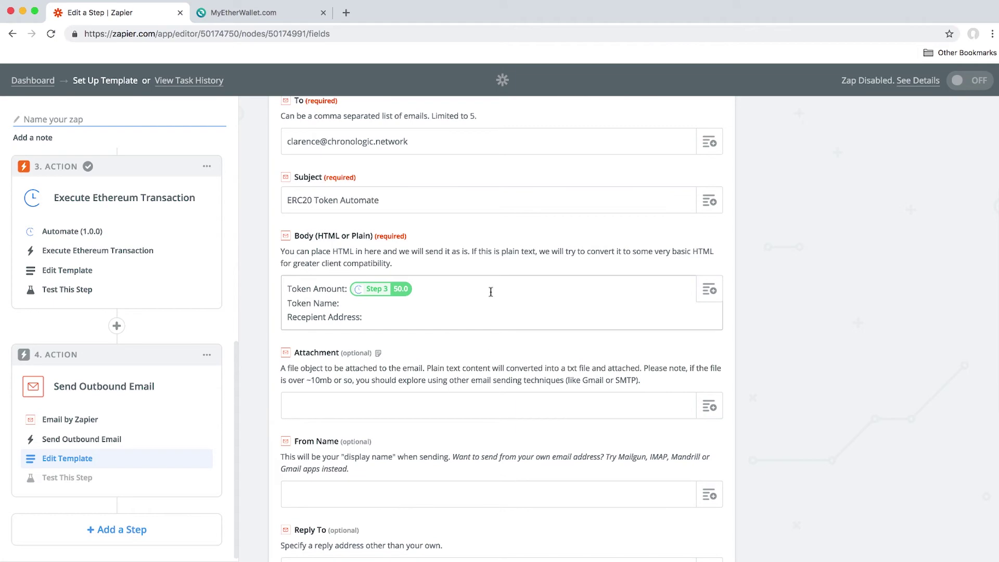
Insert Step 3's Token Name and Token Recipient after their labels, then save the email settings
click(709, 290)
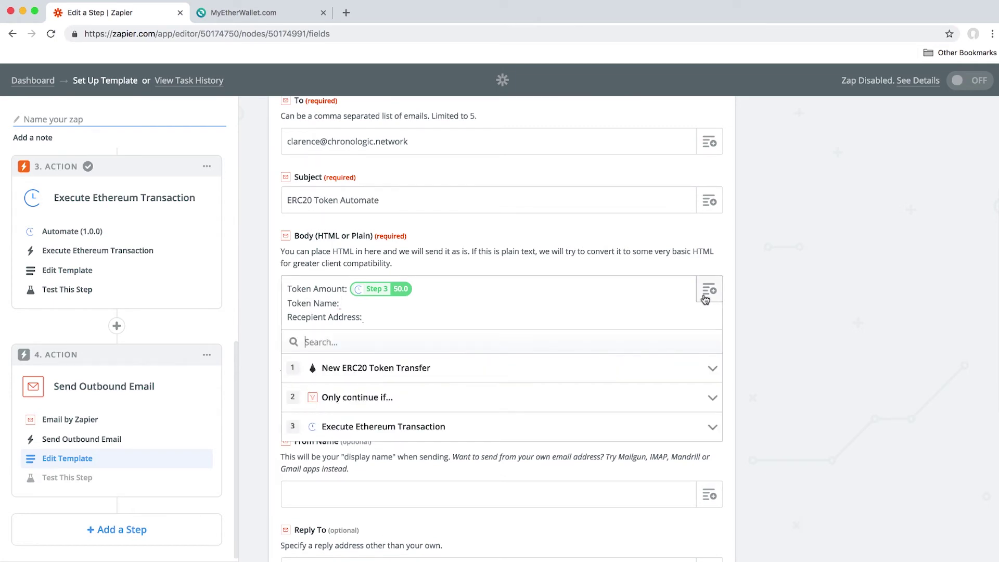
text(name)
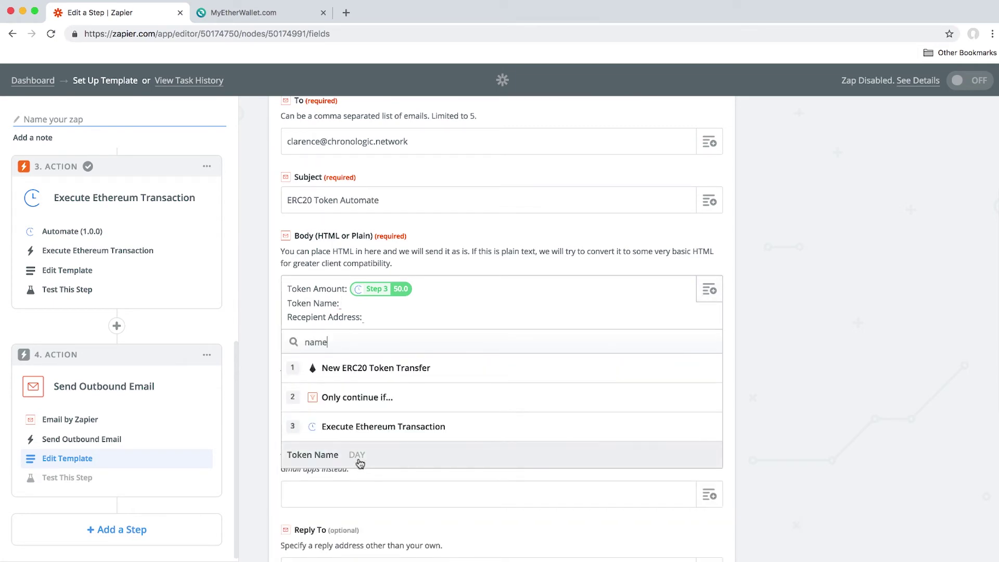
click(348, 455)
text(rece)
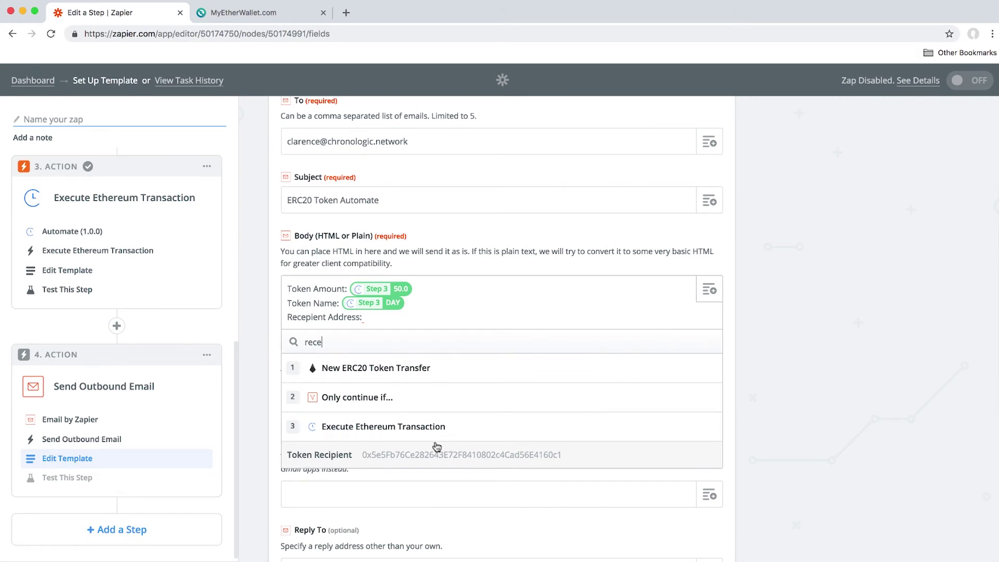
click(430, 454)
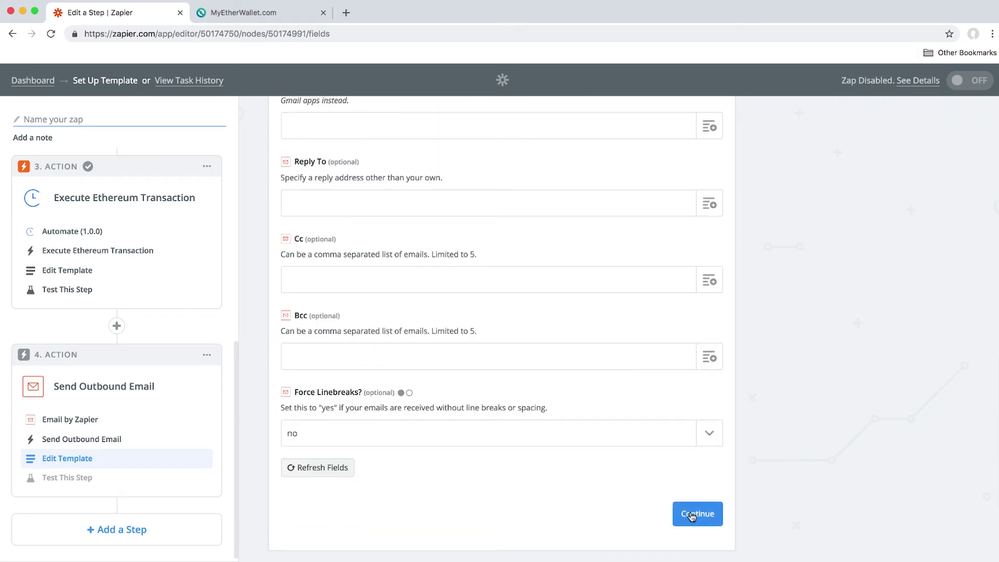
click(693, 515)
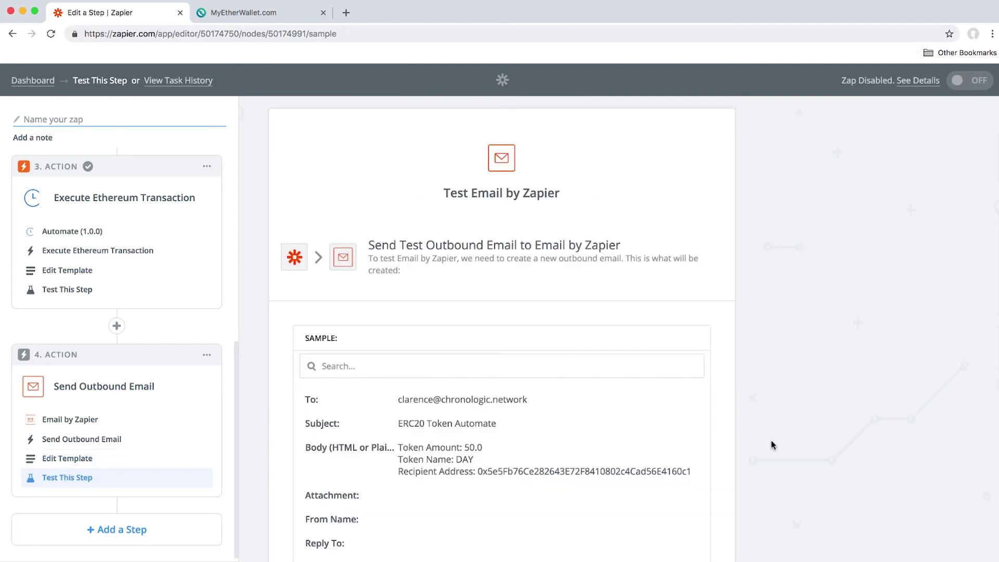
Send a test email and finish the email step
scroll(772, 440, down, 5)
scroll(771, 440, up, 2)
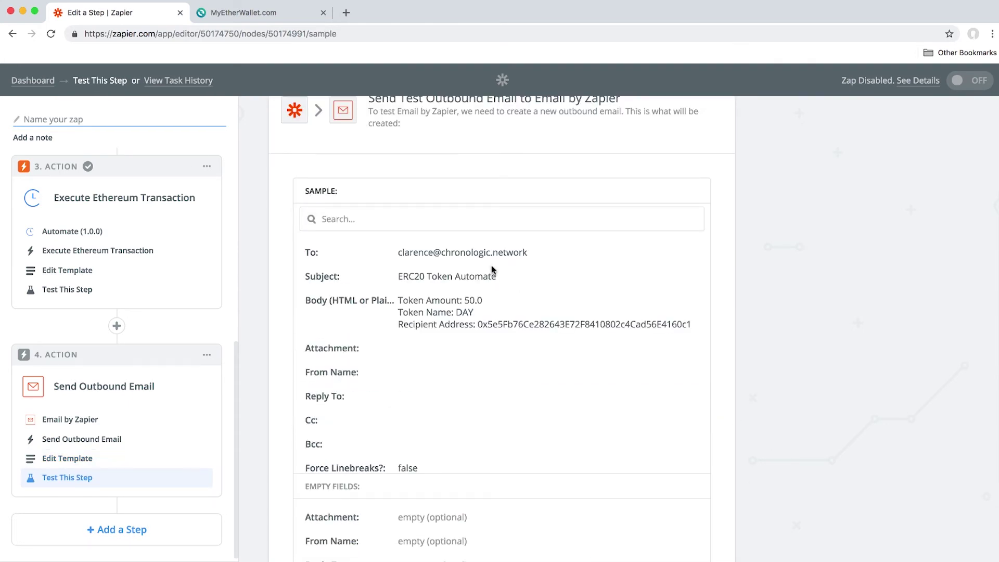
scroll(447, 294, down, 1)
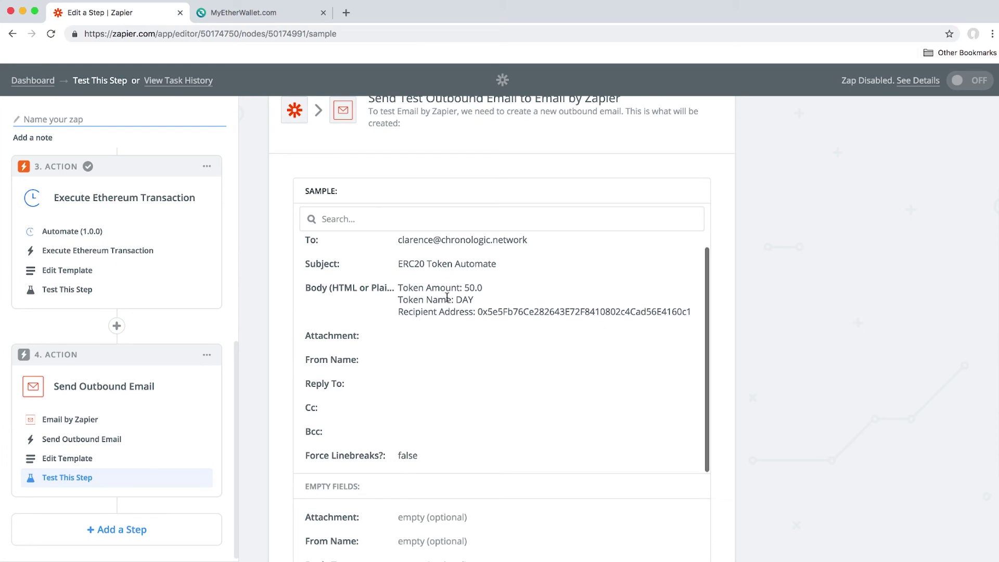
scroll(586, 357, down, 4)
click(653, 499)
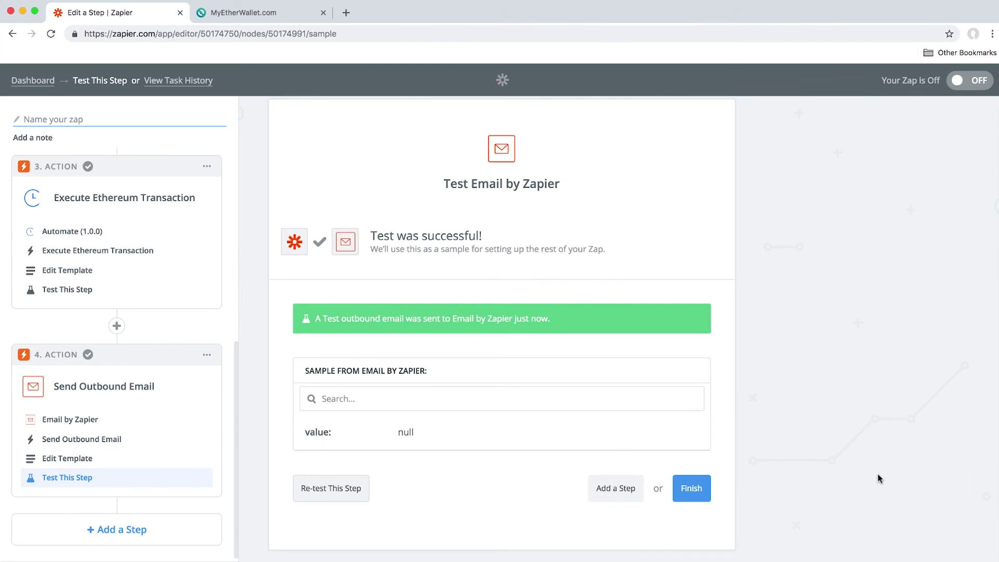
click(692, 488)
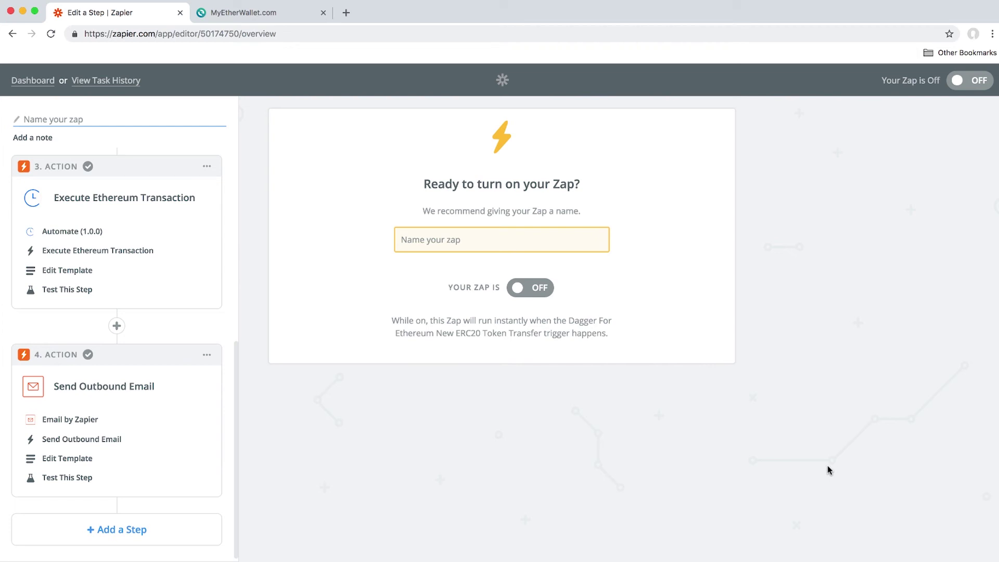
Name the zap 'ERC20 Token Automate ZAP' and turn it on
click(526, 241)
text(ERC20 Token Automate ZA)
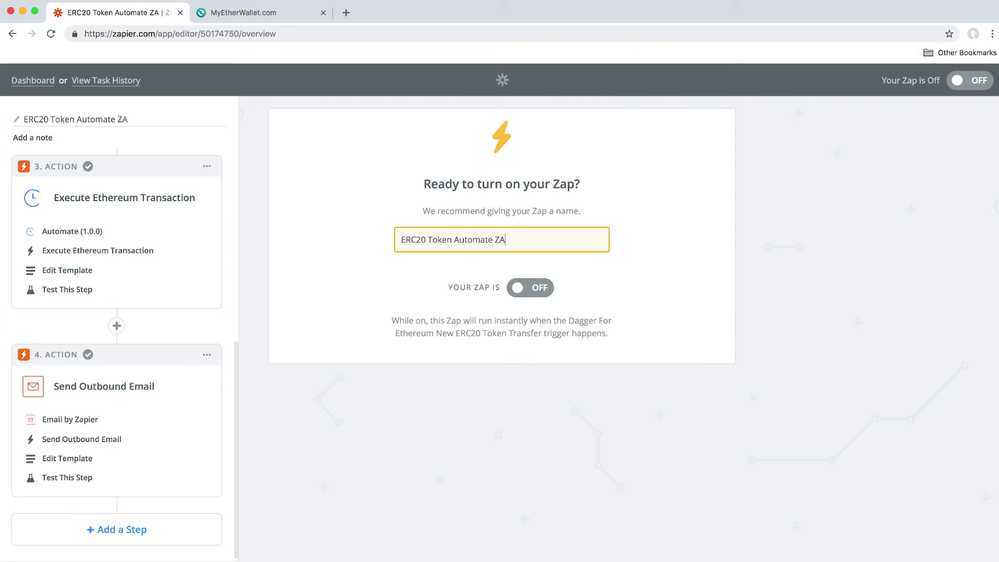
text(P)
click(539, 287)
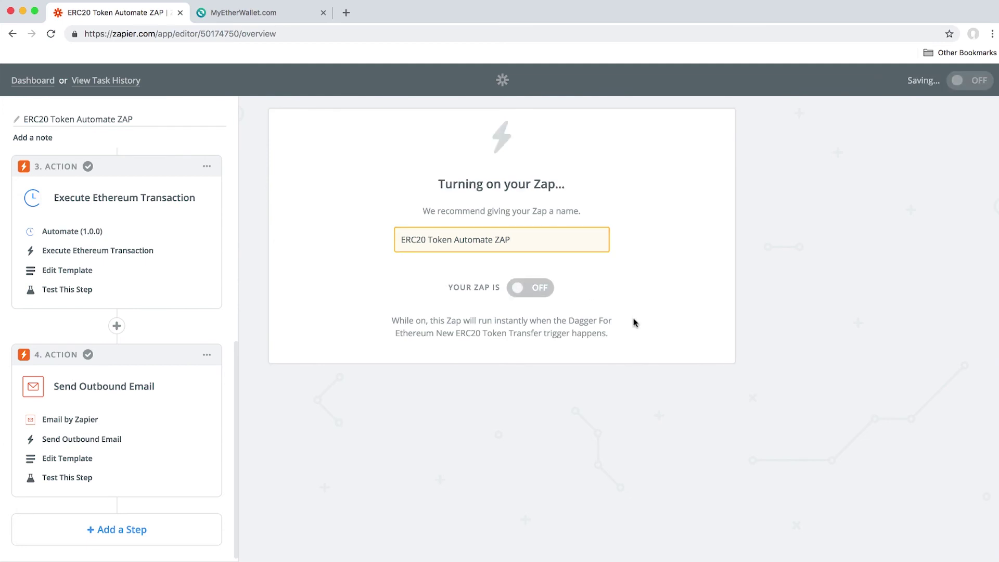